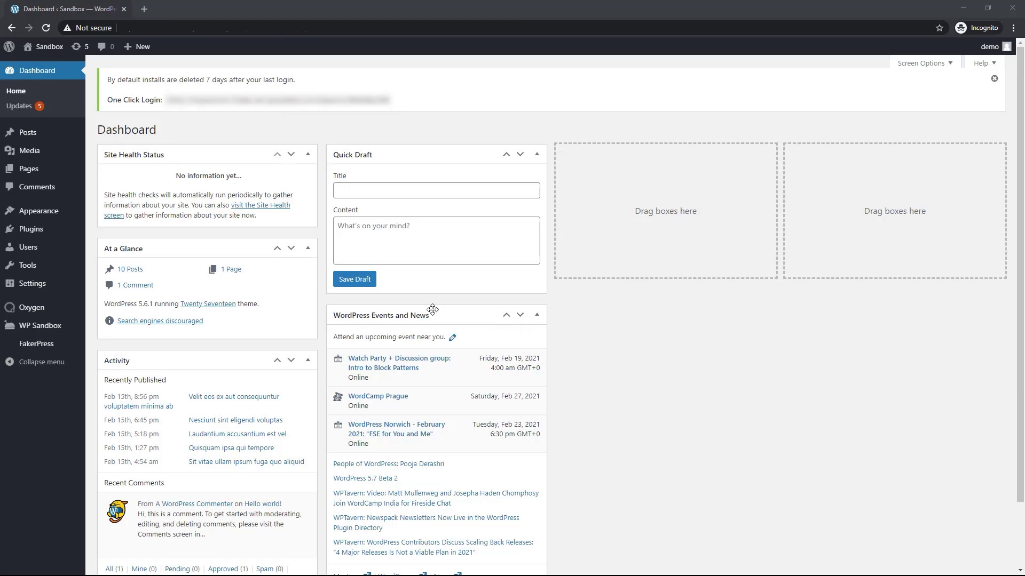
- Find the Code Snippets plugin by searching 'code snippets', then install and activate it
{"action": "mouse_move", "coordinate": [40, 230]}
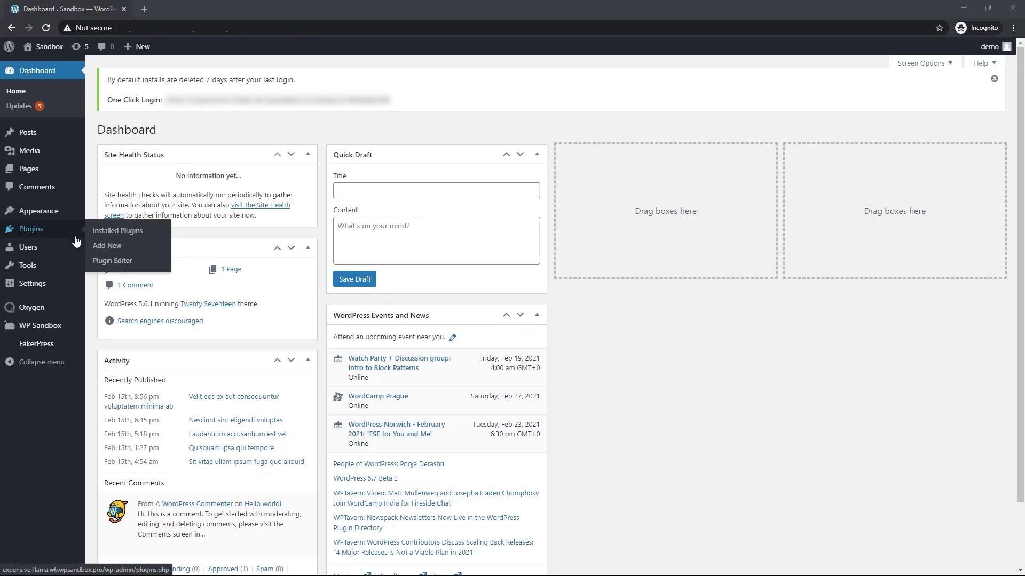
{"action": "left_click", "coordinate": [105, 249]}
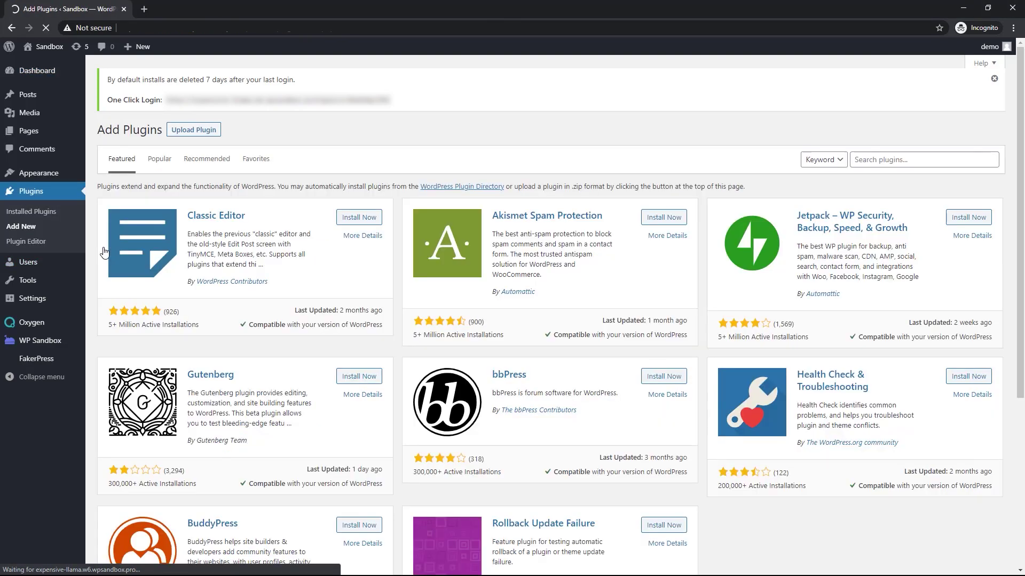
{"action": "left_click", "coordinate": [880, 159]}
{"action": "left_click", "coordinate": [872, 181]}
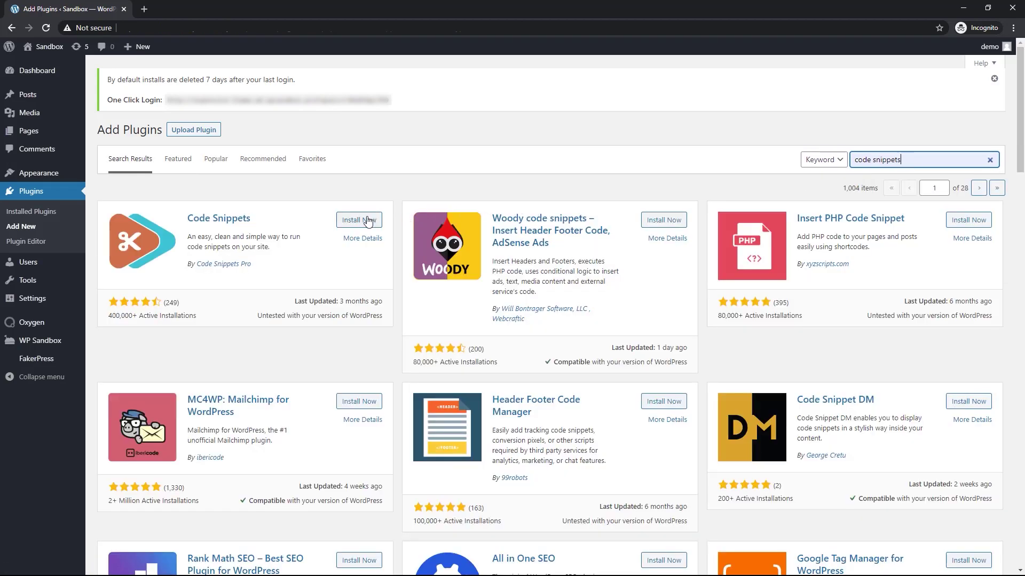
{"action": "left_click", "coordinate": [359, 220]}
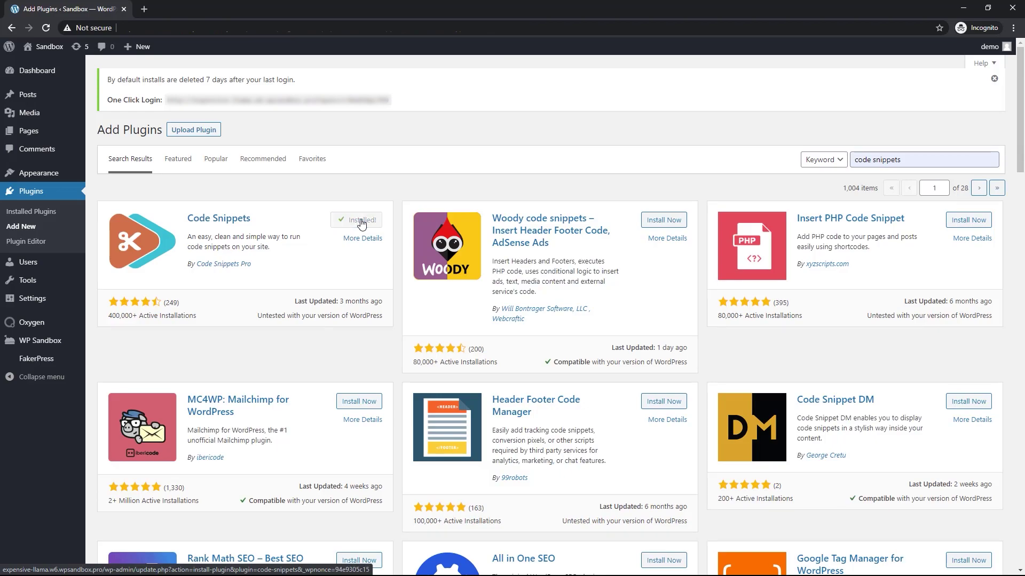
{"action": "left_click", "coordinate": [361, 221]}
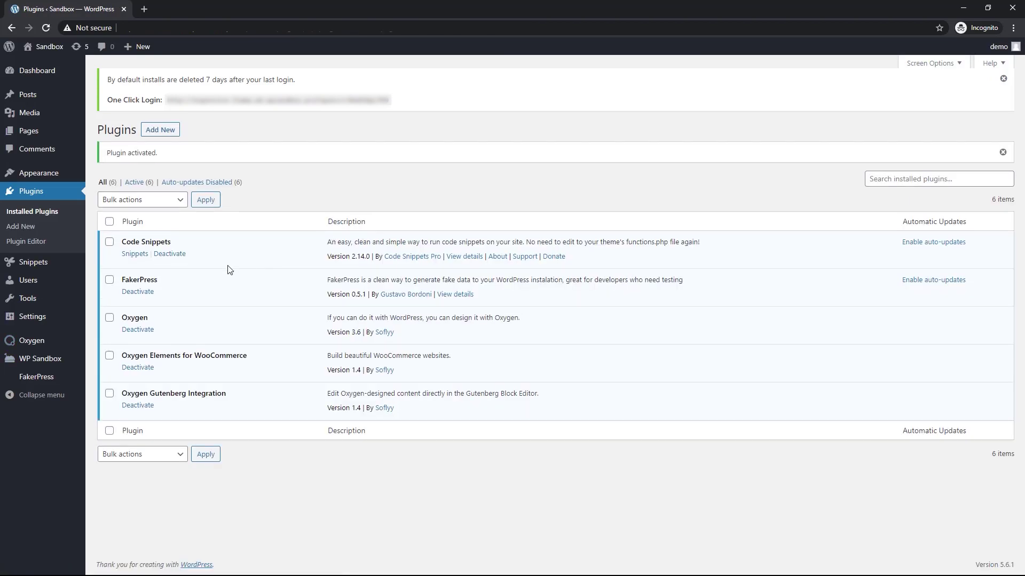
{"action": "mouse_move", "coordinate": [62, 263]}
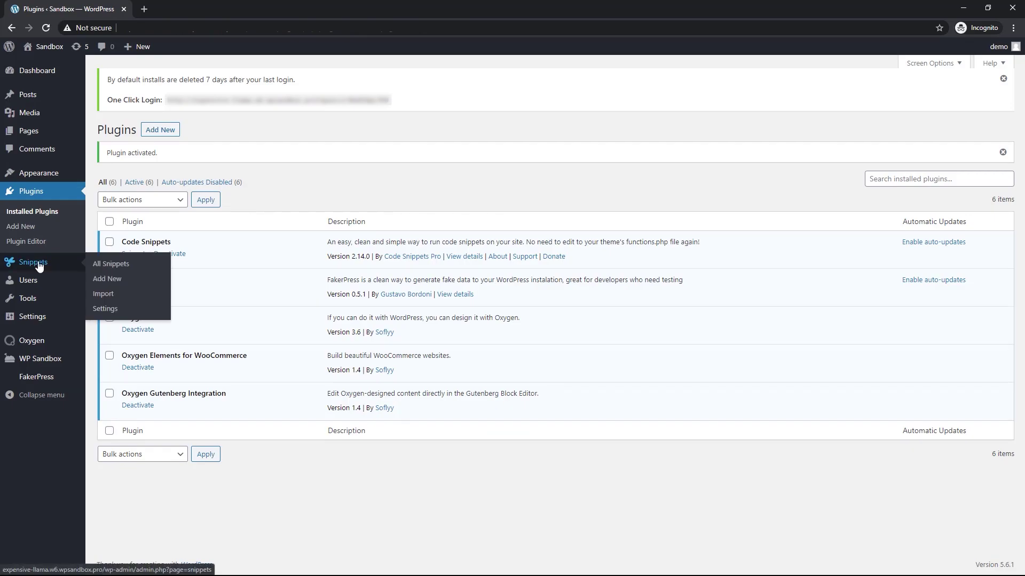
{"action": "left_click", "coordinate": [101, 283]}
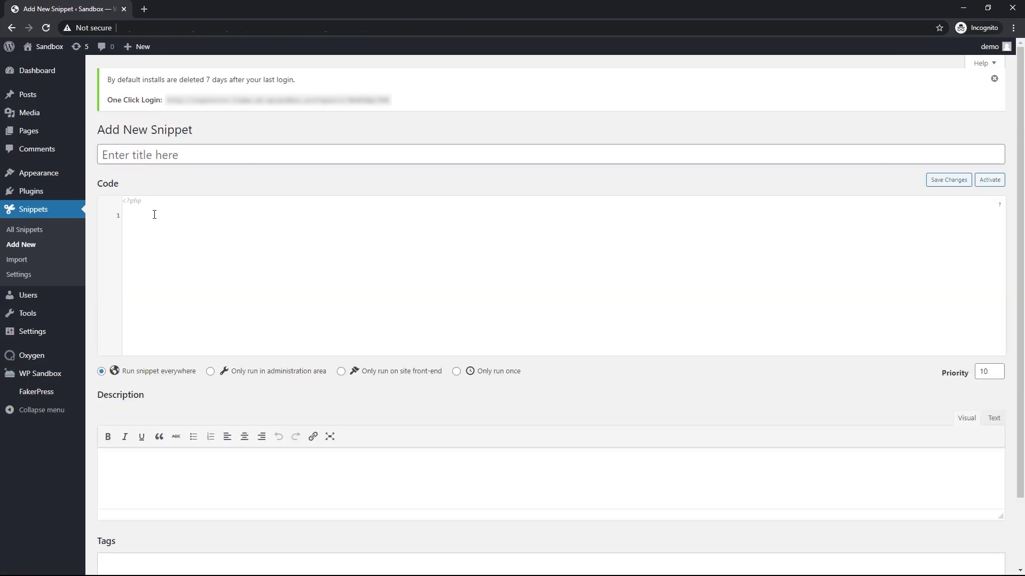
- Create a 'Post Views Count Function' snippet with the pasted PHP code, saved and activated
{"action": "left_click", "coordinate": [157, 157]}
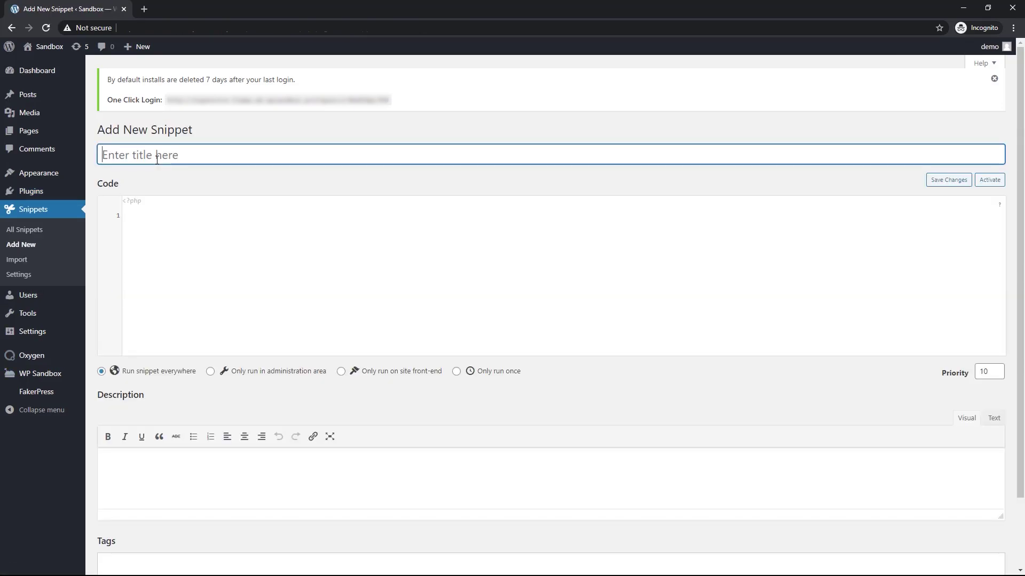
{"action": "type", "text": "Post Views Count Function"}
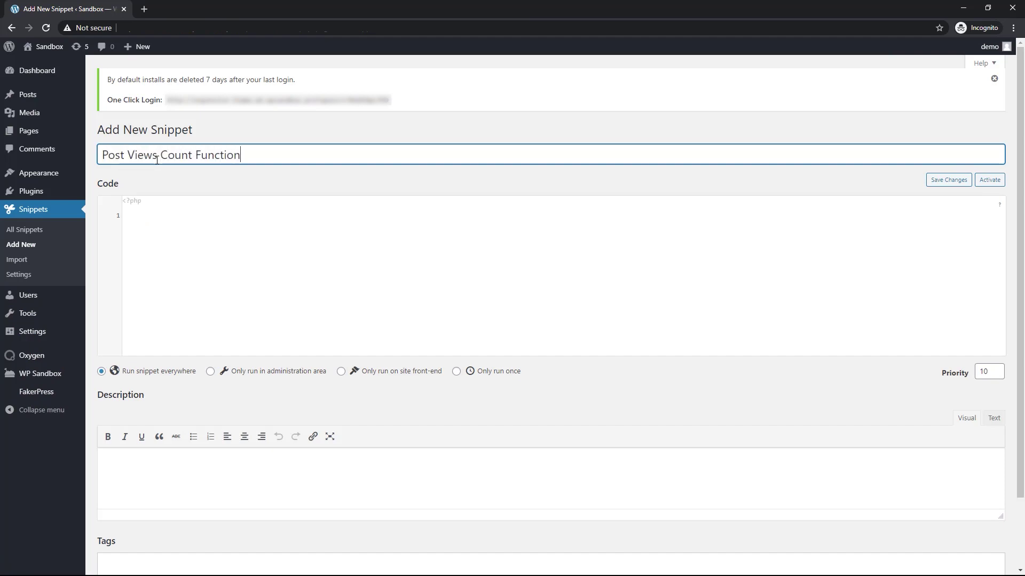
{"action": "left_click", "coordinate": [133, 218]}
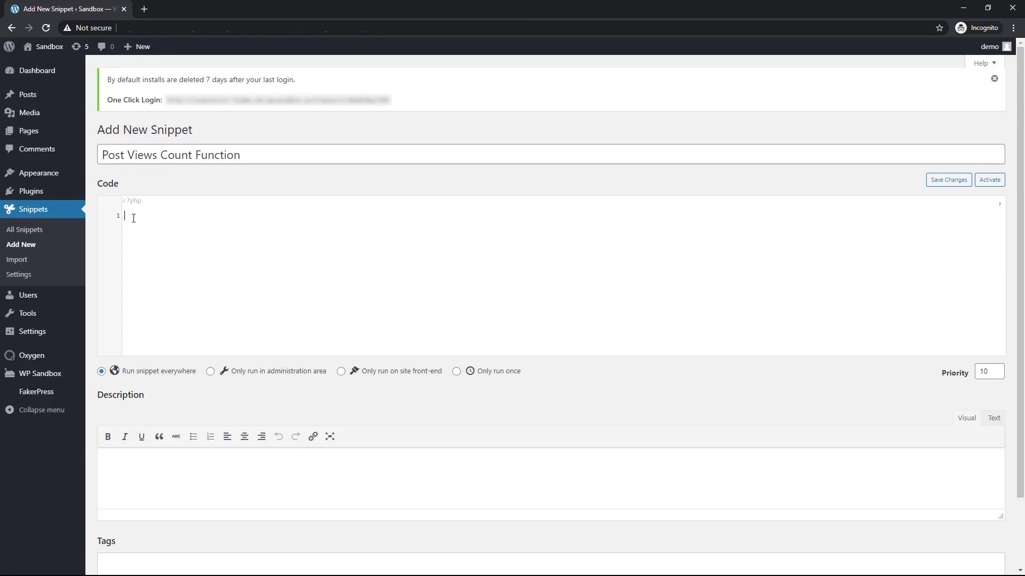
{"action": "type", "text": "function permaslug_set_post_views($postID) {     // Define meta field     $post_count = 'permaslug_post_views_count';     // Get meta field     $count = get_post_meta($postID, $post_count, true);     // If the count is empty     if($count == '') {         // Set the count to 0         $count = 0;         delete_post_meta($postID, $post_count);         add_post_meta($postID, $post_count, '0');     } else {         // Increment the count by one         $count++;         update_post_meta($postID, $post_count, $count);     } } //To keep the count accurate, remove prefetching remove_action( 'wp_head', 'adjacent_posts_rel_link_wp_head', 10, 0);"}
{"action": "scroll", "coordinate": [147, 252], "scroll_direction": "down", "scroll_amount": 3}
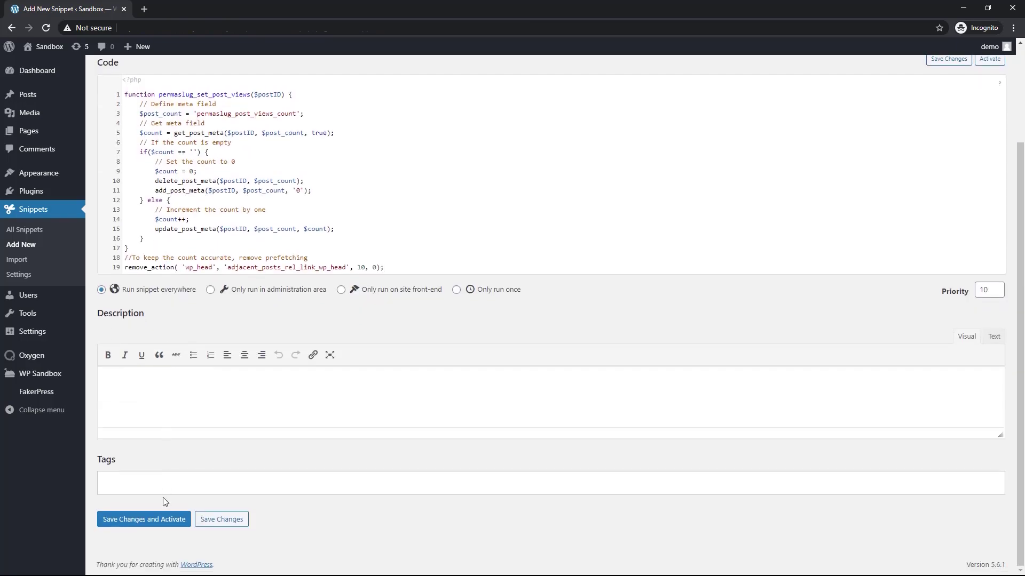
{"action": "left_click", "coordinate": [142, 519]}
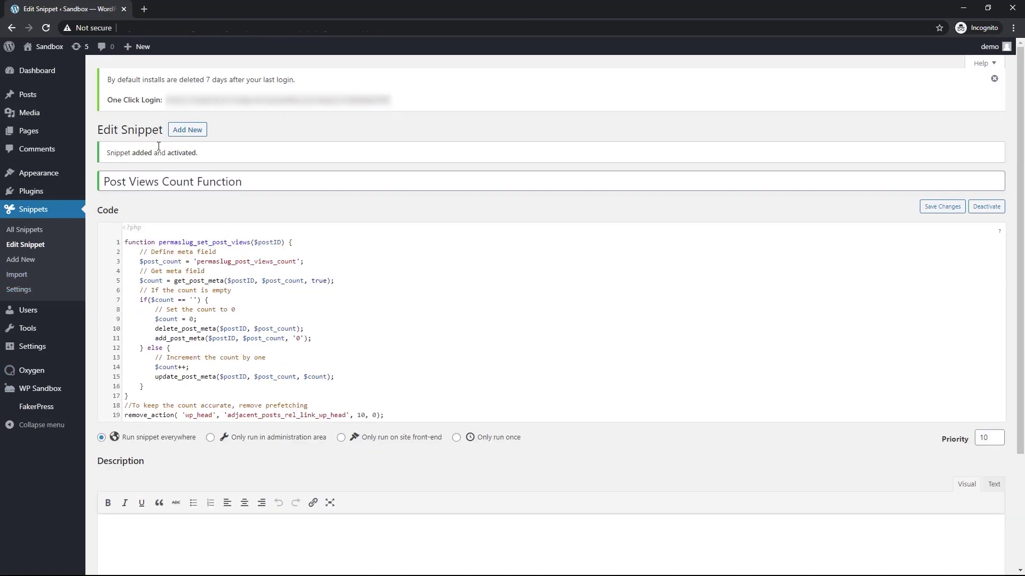
- Create a second snippet, 'Count Single Post', with the single-post view tracking code, saved and activated
{"action": "left_click", "coordinate": [177, 131]}
{"action": "left_click", "coordinate": [170, 153]}
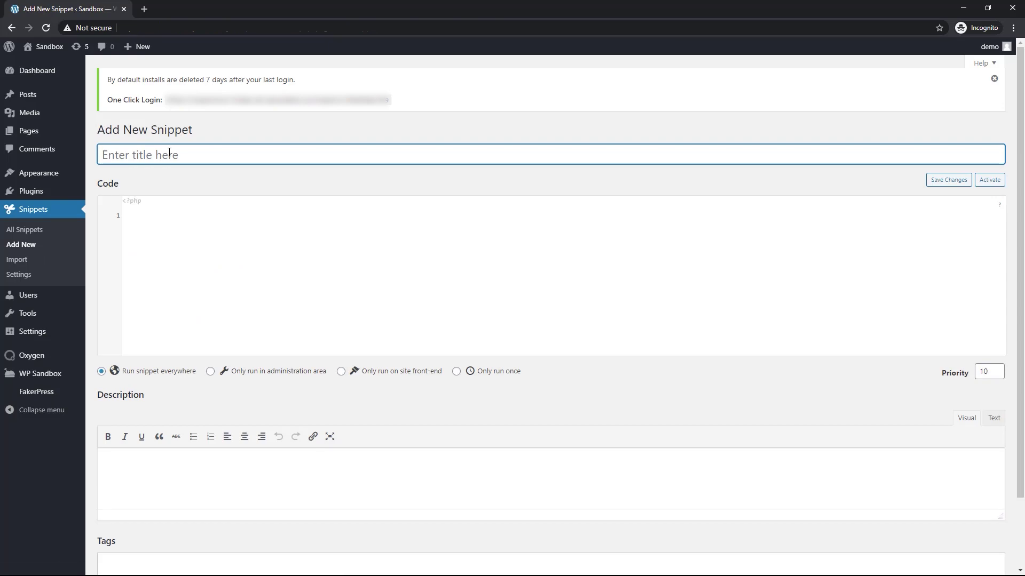
{"action": "type", "text": "Count Single Posts"}
{"action": "left_click", "coordinate": [129, 214]}
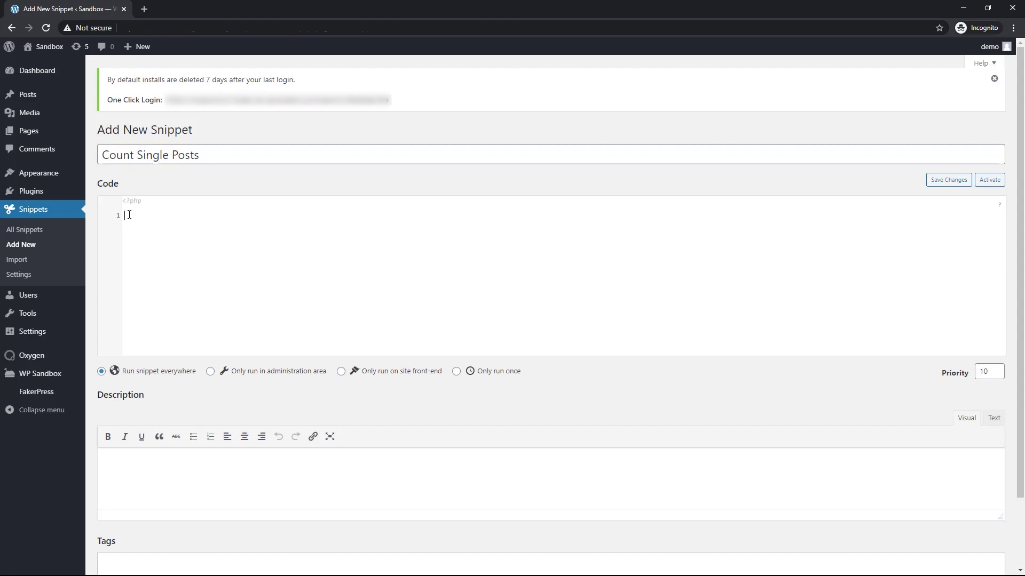
{"action": "type", "text": "function permaslug_track_post_views ($post_id) {     // Only run for single posts     if ( !is_single() ) return;     // Set the post ID     if ( empty ( $post_id) ) {         global $post;         $post_id = $post->ID;     }     // Run the permaslug_set_post_views function     permaslug_set_post_views($post_id); } add_action( 'wp_head', 'permaslug_track_post_views');"}
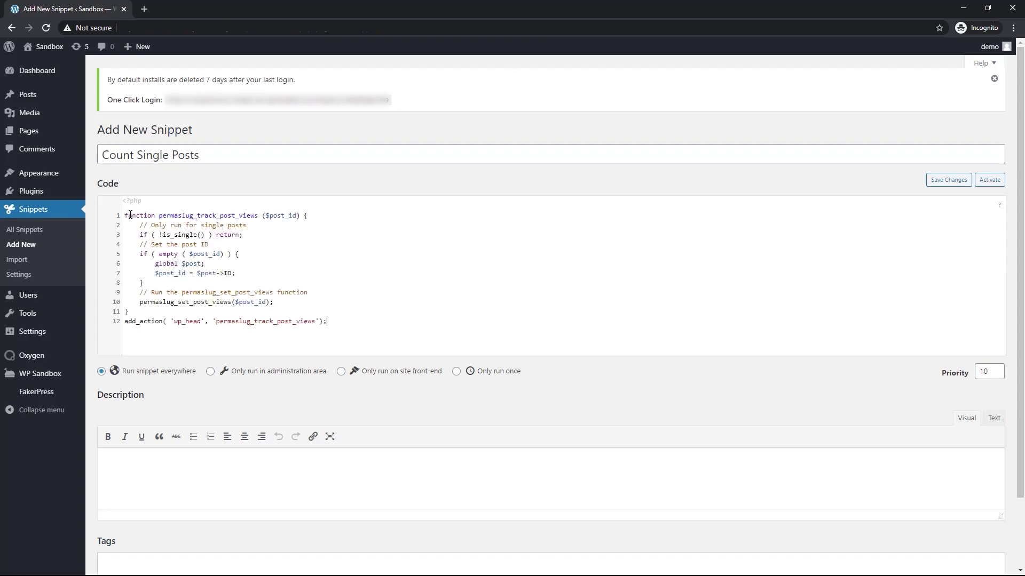
{"action": "scroll", "coordinate": [156, 405], "scroll_direction": "down", "scroll_amount": 3}
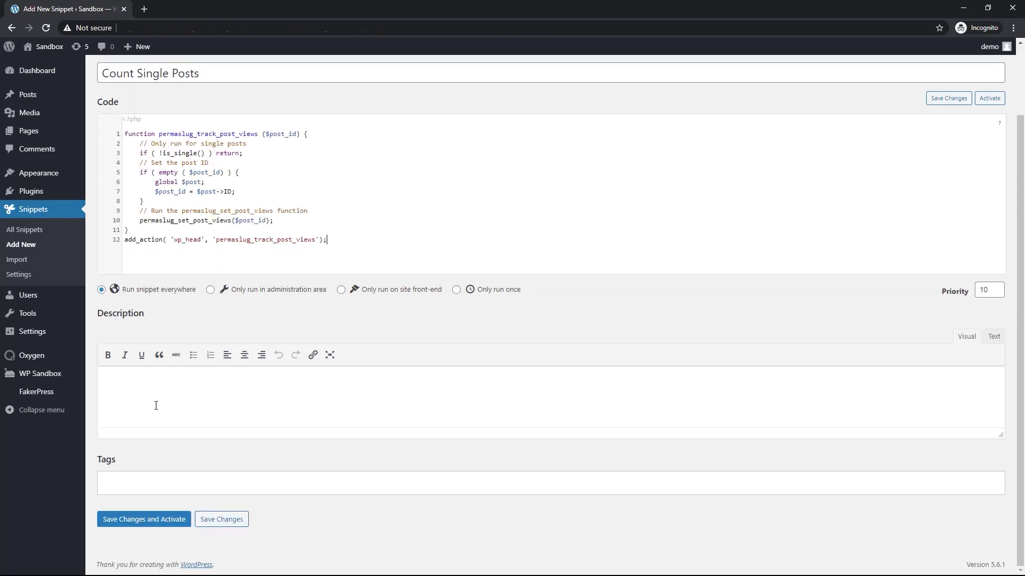
{"action": "left_click", "coordinate": [140, 520]}
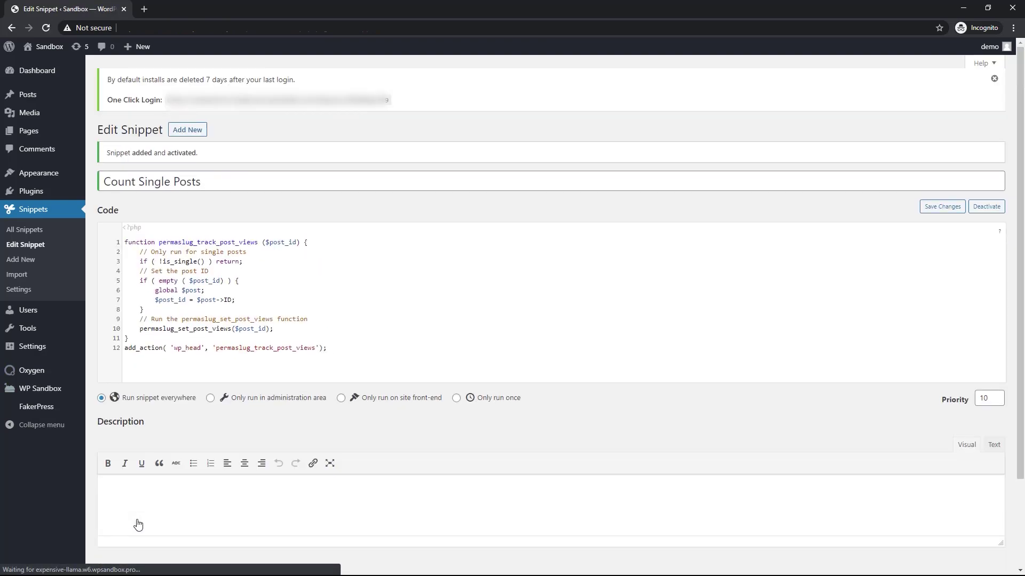
- Publish a 'Single Post' template inheriting Main for singular Posts and open it in Oxygen
{"action": "mouse_move", "coordinate": [69, 374]}
{"action": "left_click", "coordinate": [109, 388]}
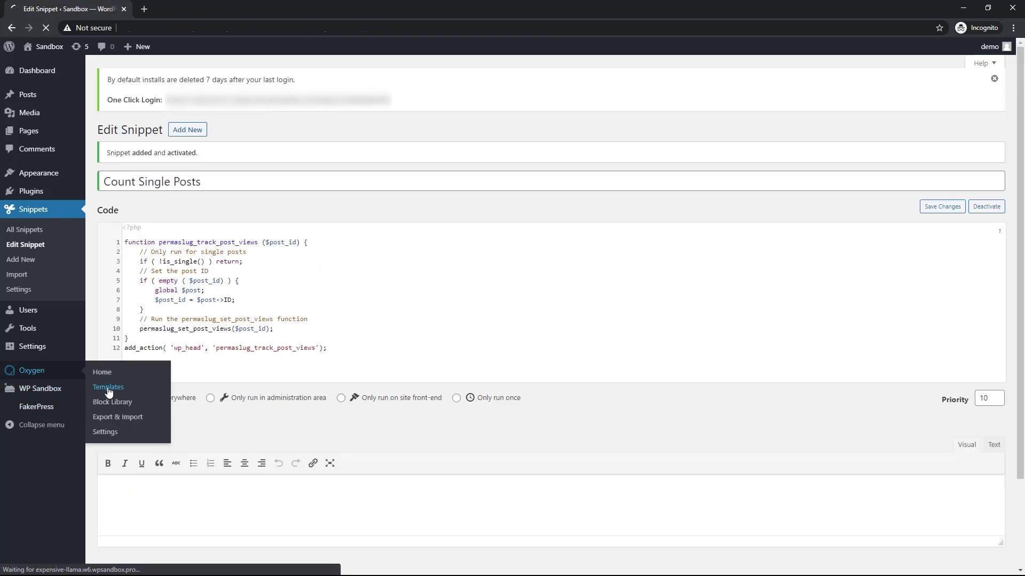
{"action": "left_click", "coordinate": [186, 132]}
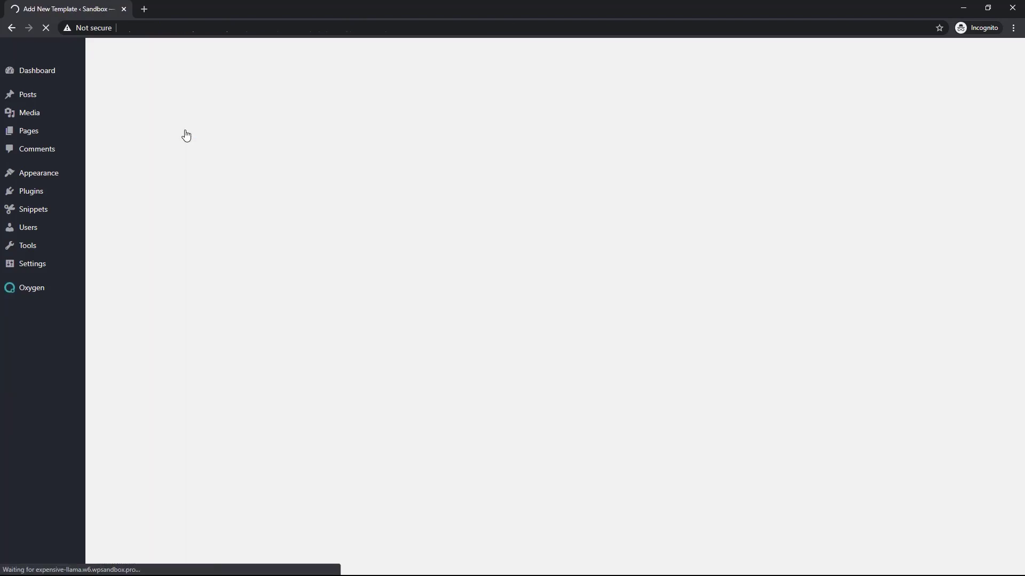
{"action": "type", "text": "Single"}
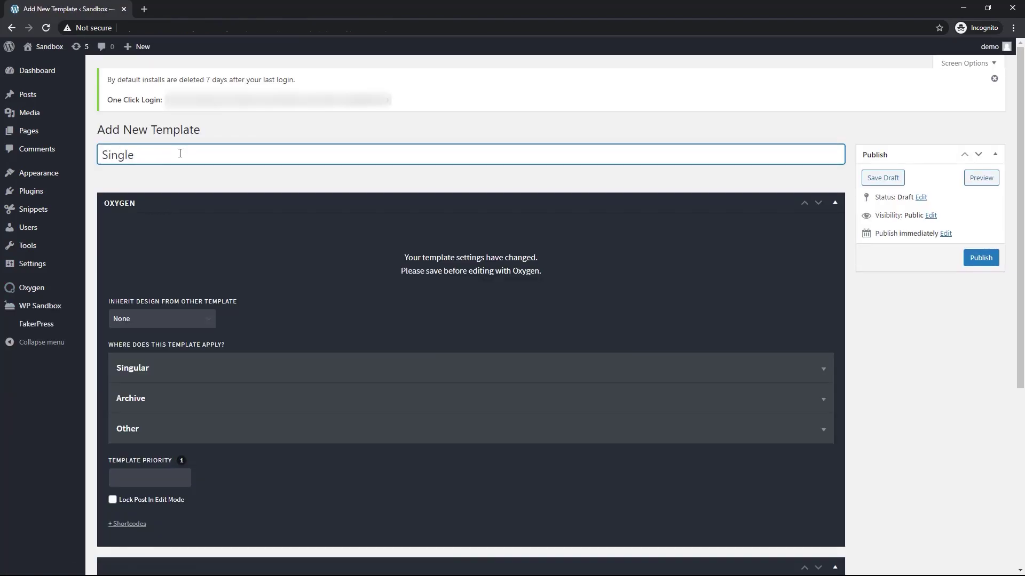
{"action": "type", "text": " Post"}
{"action": "left_click", "coordinate": [151, 319]}
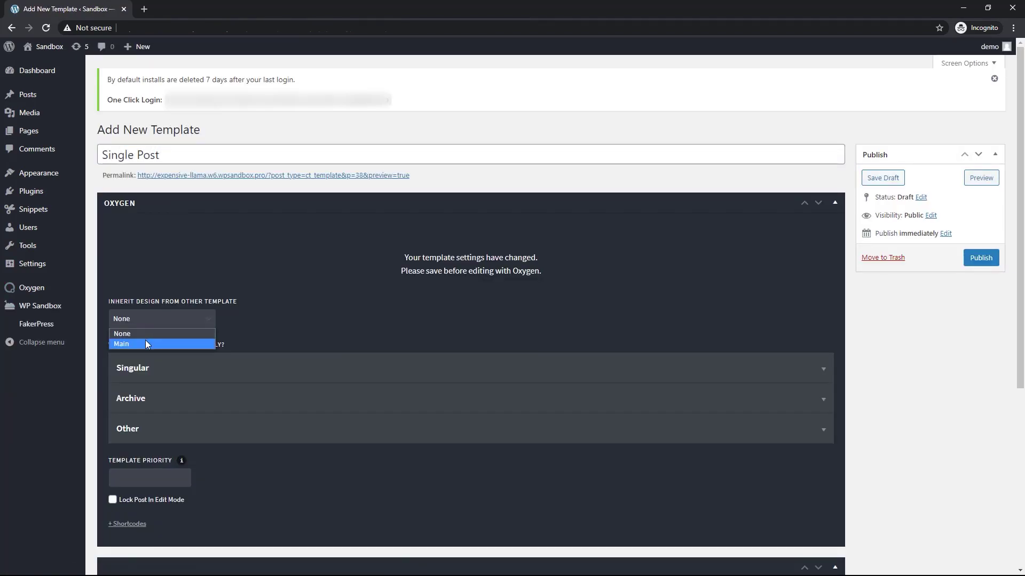
{"action": "left_click", "coordinate": [145, 342]}
{"action": "scroll", "coordinate": [152, 341], "scroll_direction": "down", "scroll_amount": 1}
{"action": "left_click", "coordinate": [159, 323]}
{"action": "left_click", "coordinate": [147, 363]}
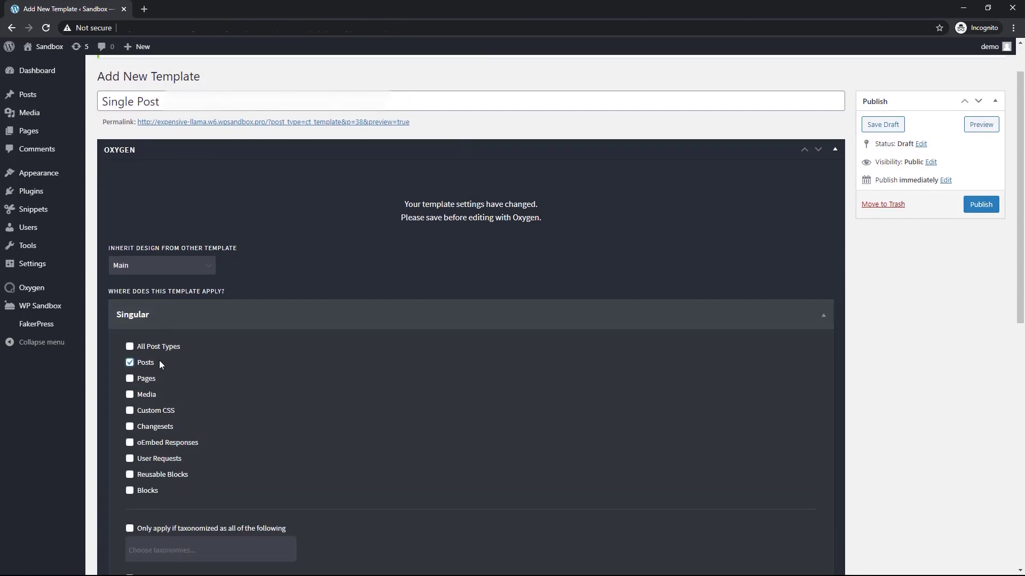
{"action": "left_click", "coordinate": [974, 206]}
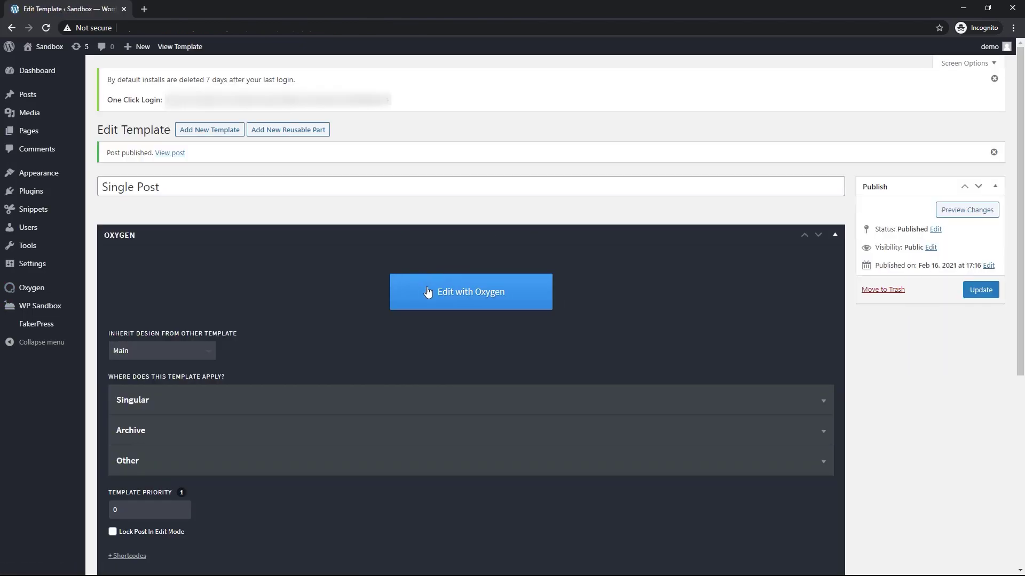
{"action": "left_click", "coordinate": [428, 291]}
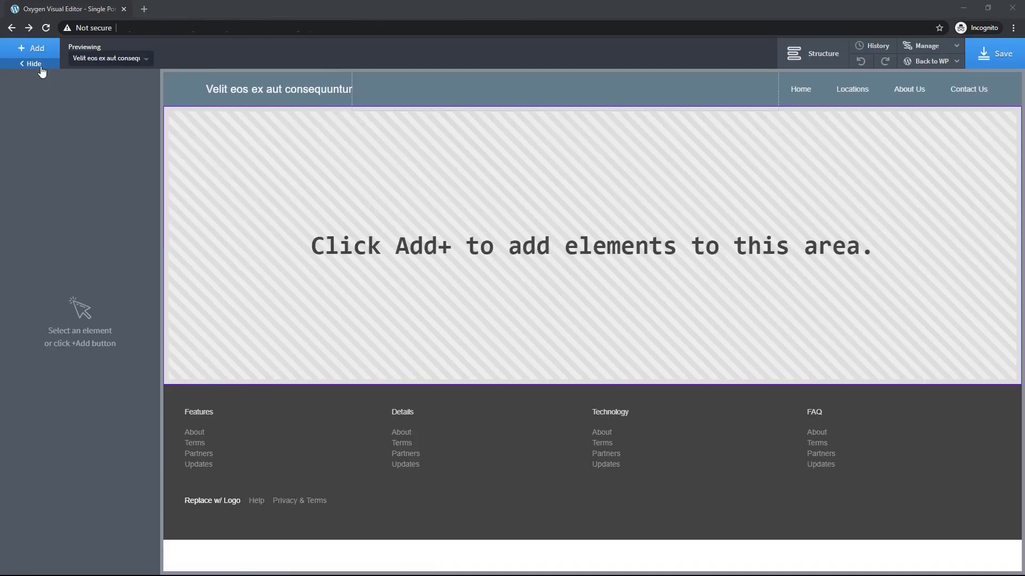
- Add a hero section with the post's Featured Image as background, positioned at 50
{"action": "left_click", "coordinate": [36, 51]}
{"action": "left_click", "coordinate": [41, 159]}
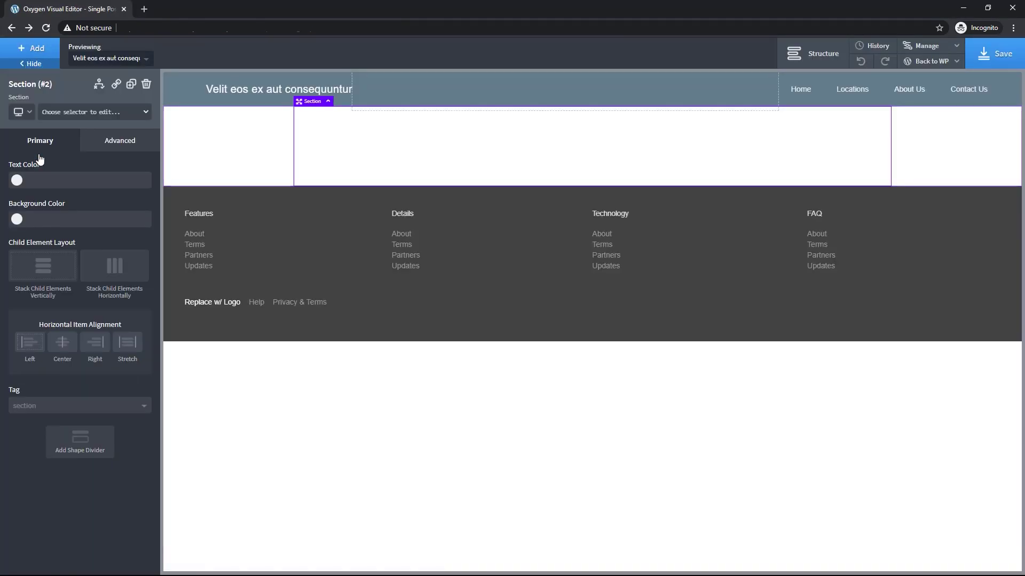
{"action": "left_click", "coordinate": [107, 145]}
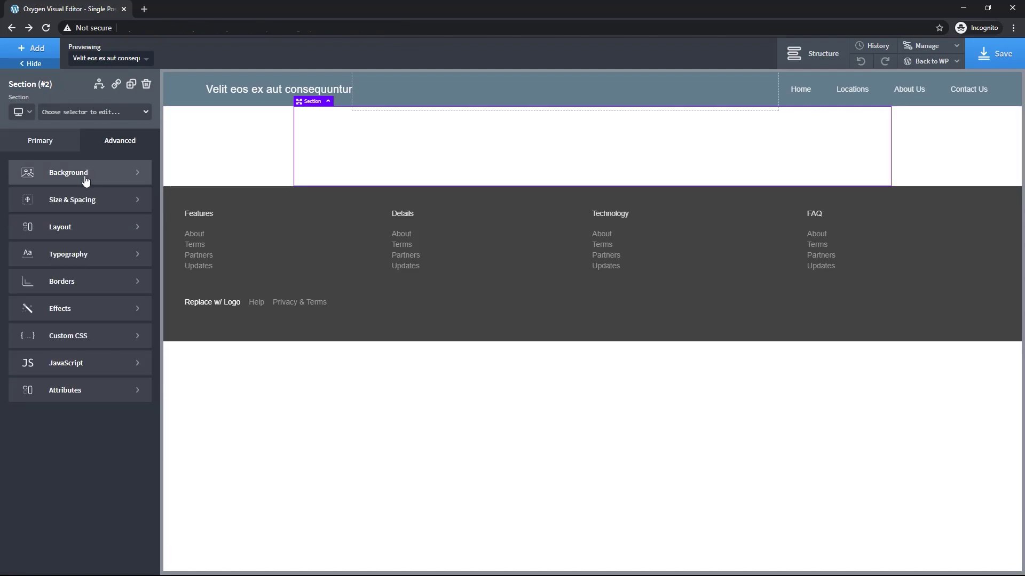
{"action": "left_click", "coordinate": [84, 174]}
{"action": "left_click", "coordinate": [127, 239]}
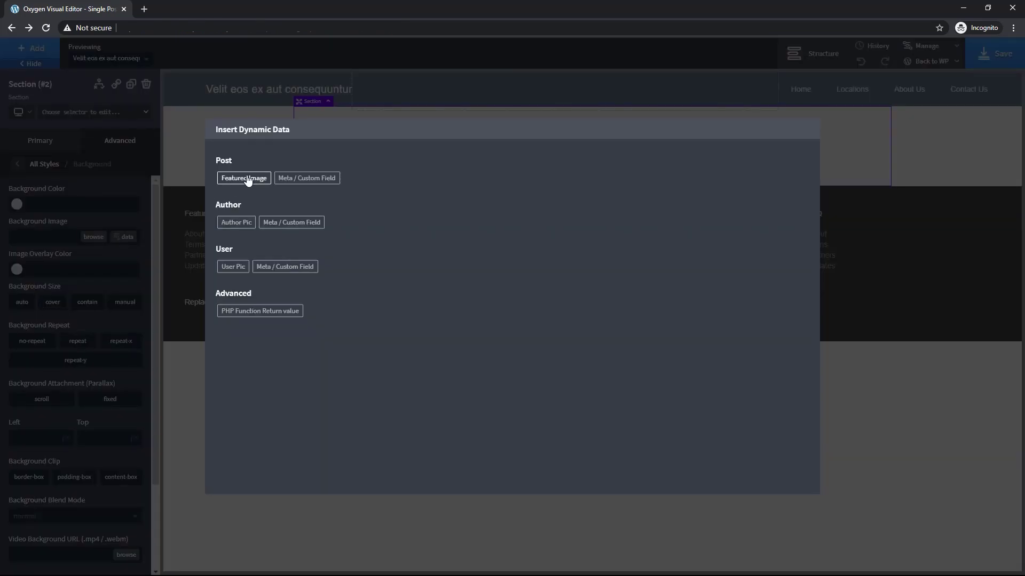
{"action": "left_click", "coordinate": [249, 180]}
{"action": "left_click", "coordinate": [244, 328]}
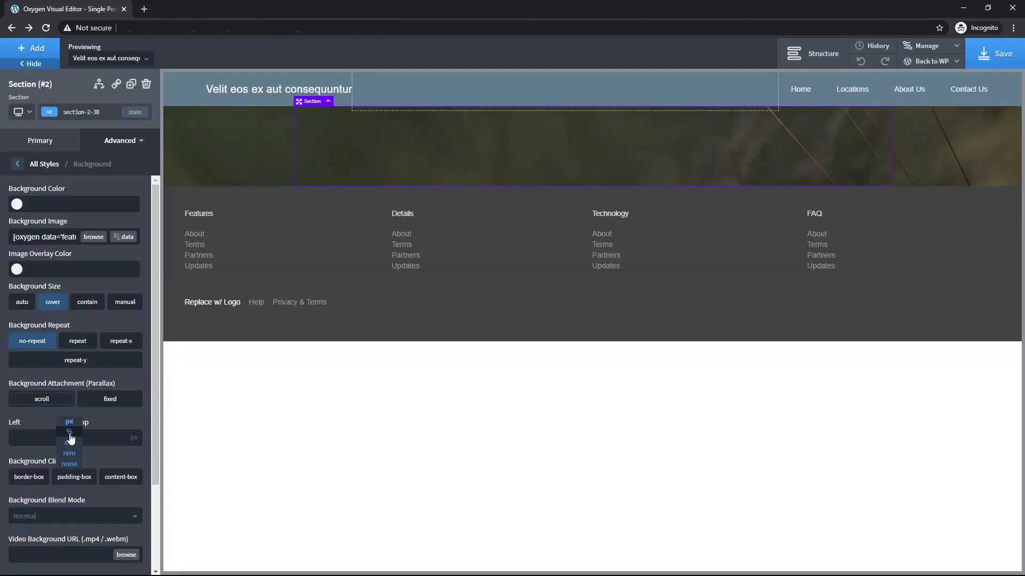
{"action": "left_click", "coordinate": [25, 435]}
{"action": "key", "text": "Tab"}
{"action": "type", "text": "50"}
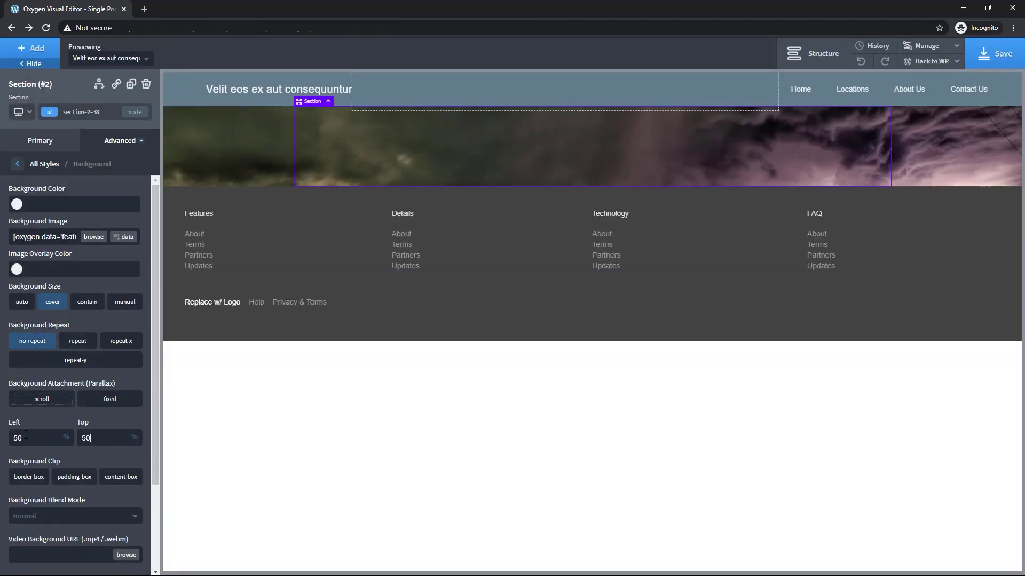
- Add a heading inside the hero showing the dynamic Post Title in white
{"action": "left_click", "coordinate": [31, 48]}
{"action": "left_click", "coordinate": [37, 238]}
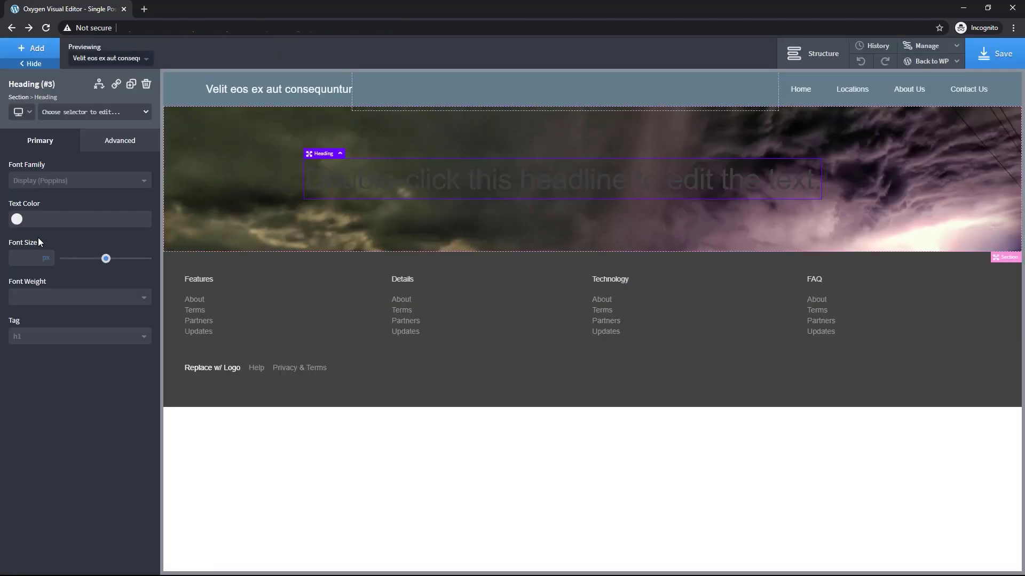
{"action": "double_click", "coordinate": [350, 186]}
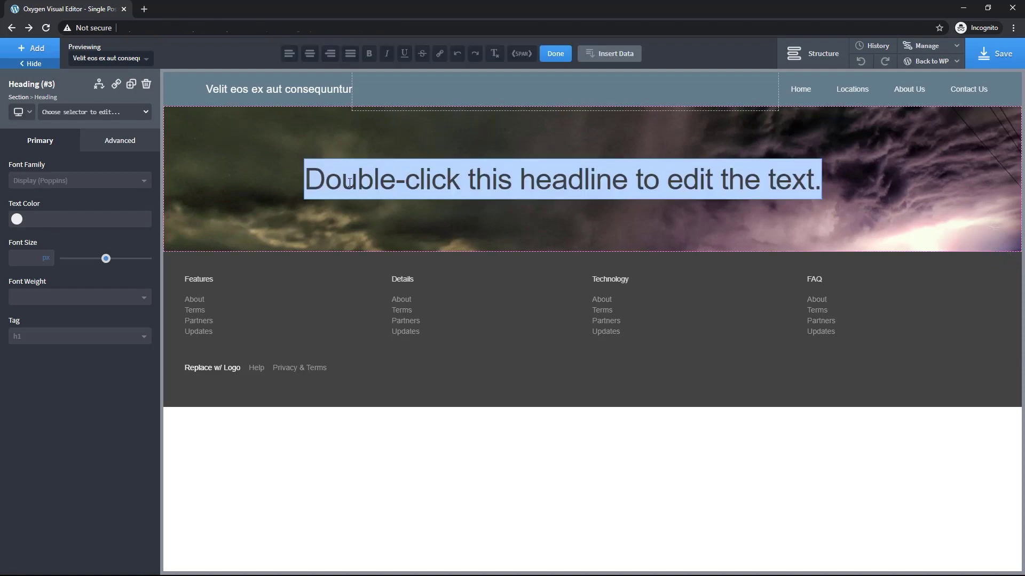
{"action": "left_click", "coordinate": [610, 54]}
{"action": "left_click", "coordinate": [227, 178]}
{"action": "left_click", "coordinate": [242, 221]}
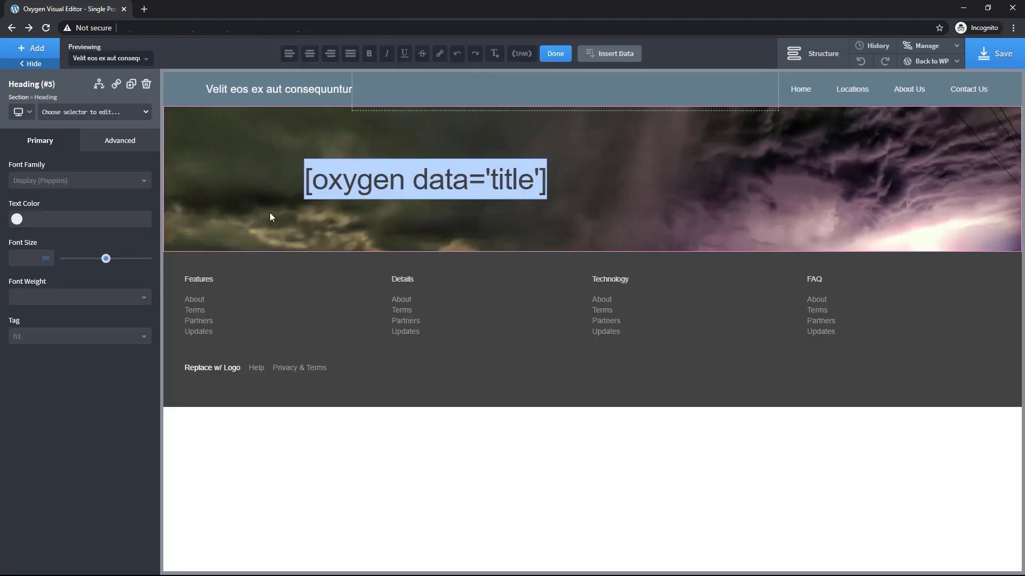
{"action": "left_click", "coordinate": [556, 53]}
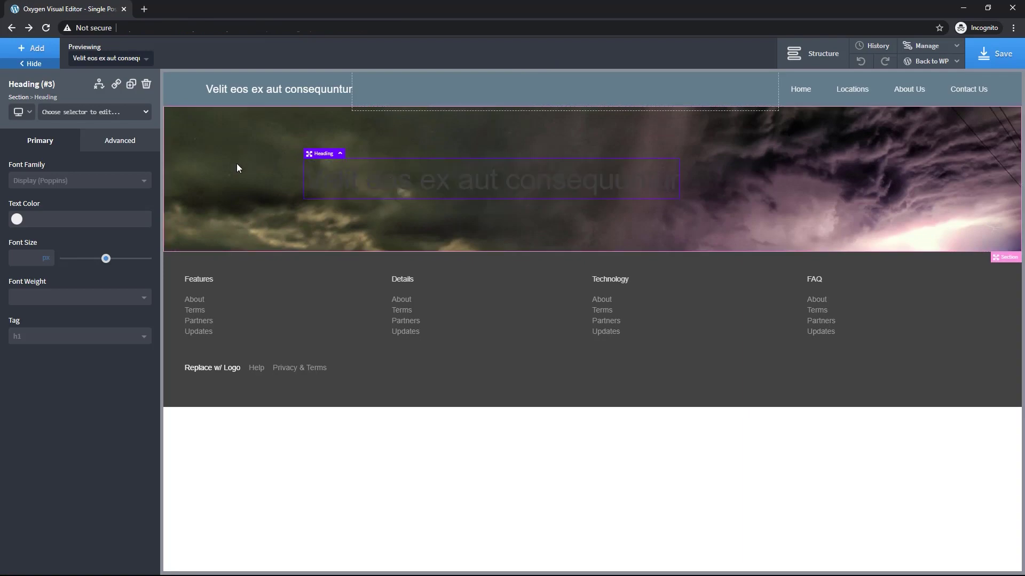
{"action": "left_click", "coordinate": [17, 219]}
{"action": "left_click", "coordinate": [83, 385]}
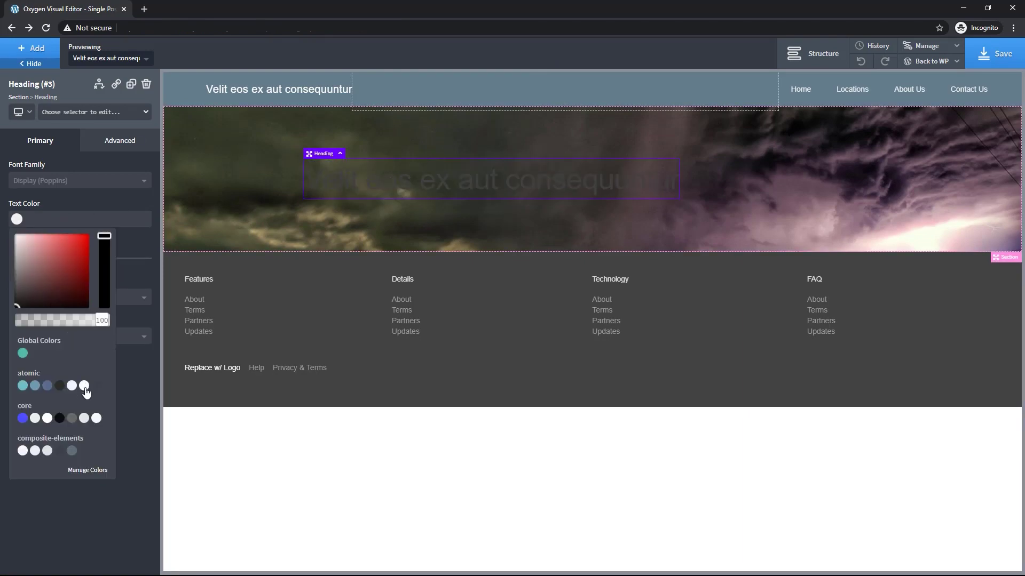
{"action": "left_click", "coordinate": [18, 224]}
{"action": "left_click", "coordinate": [31, 48]}
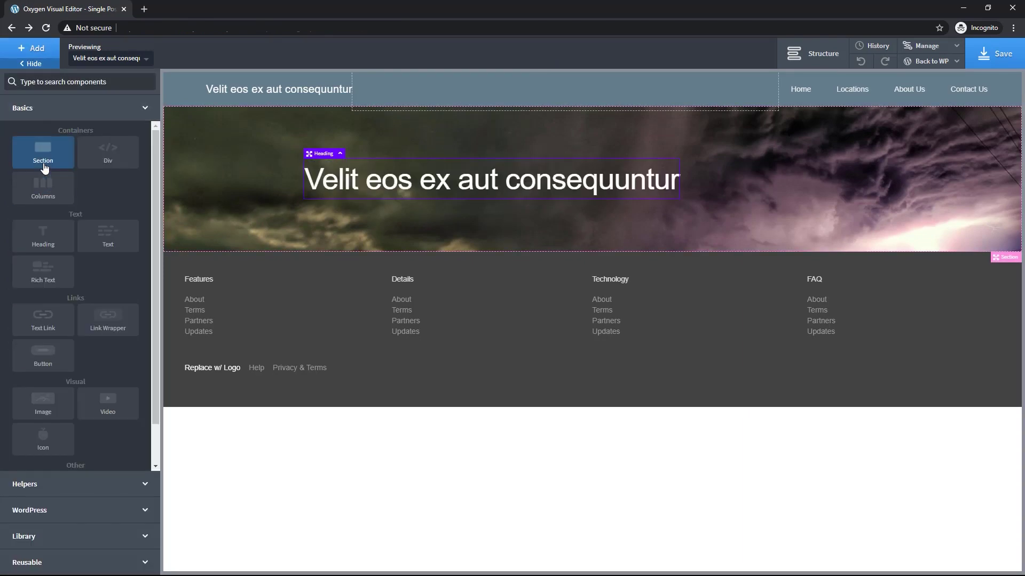
- Add a section below the hero with a 60/40 columns layout and select the left column
{"action": "left_click", "coordinate": [43, 157]}
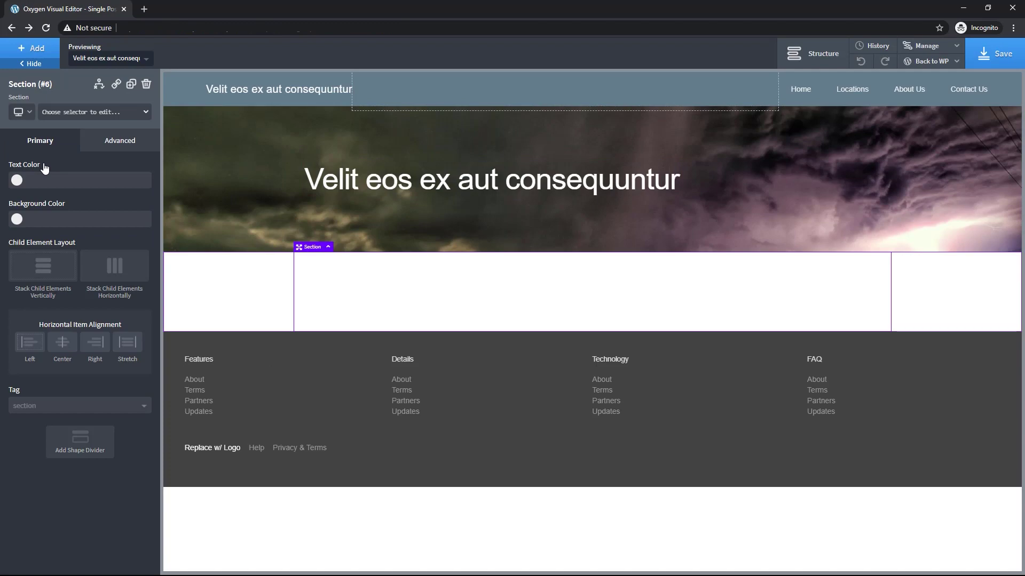
{"action": "left_click", "coordinate": [31, 48]}
{"action": "left_click", "coordinate": [37, 195]}
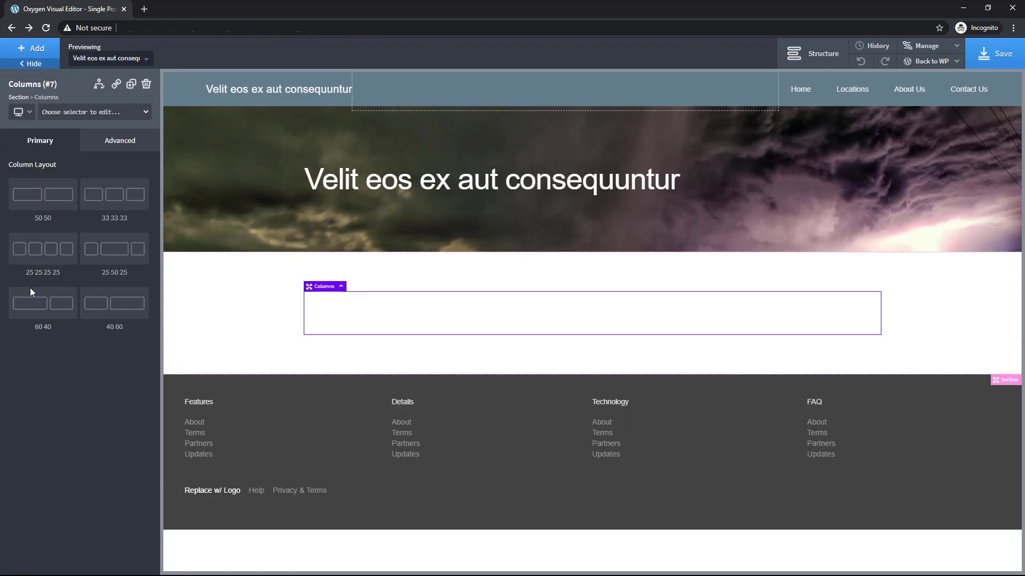
{"action": "left_click", "coordinate": [33, 308]}
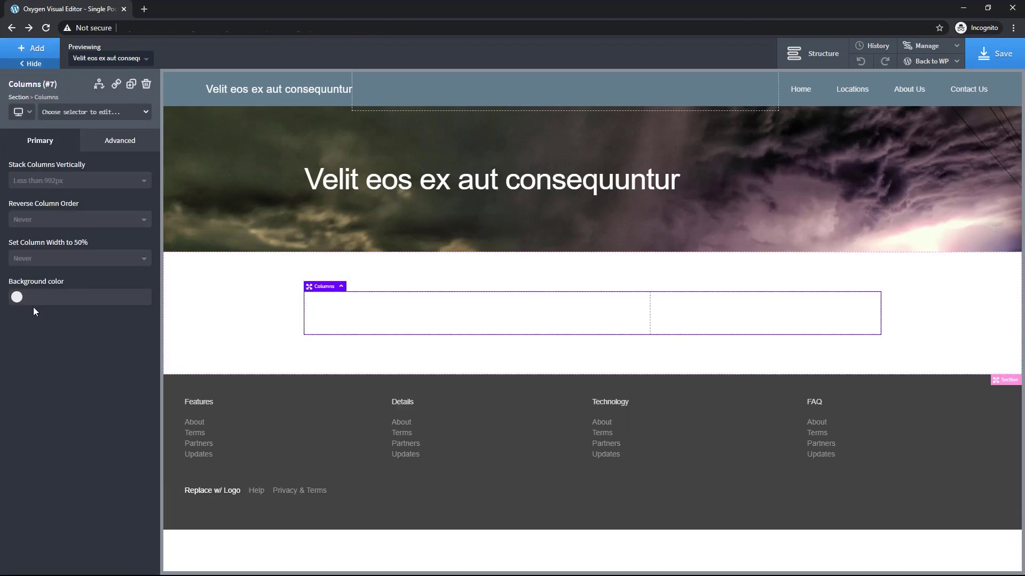
{"action": "left_click", "coordinate": [329, 316]}
{"action": "left_click", "coordinate": [31, 48]}
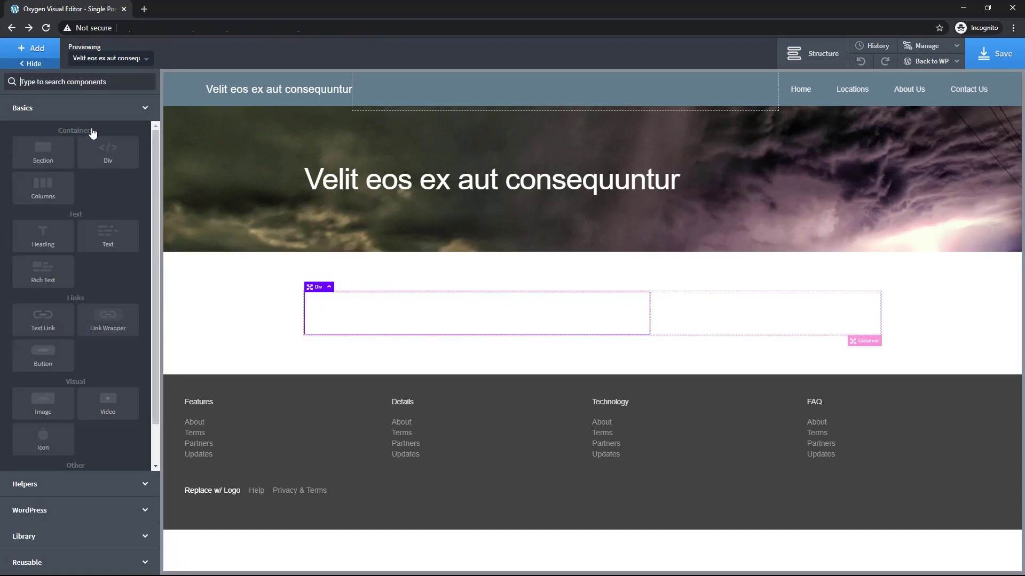
- Add a horizontally stacked div containing a 'Posted by:' text with the dynamic author display name
{"action": "left_click", "coordinate": [108, 160]}
{"action": "left_click", "coordinate": [116, 190]}
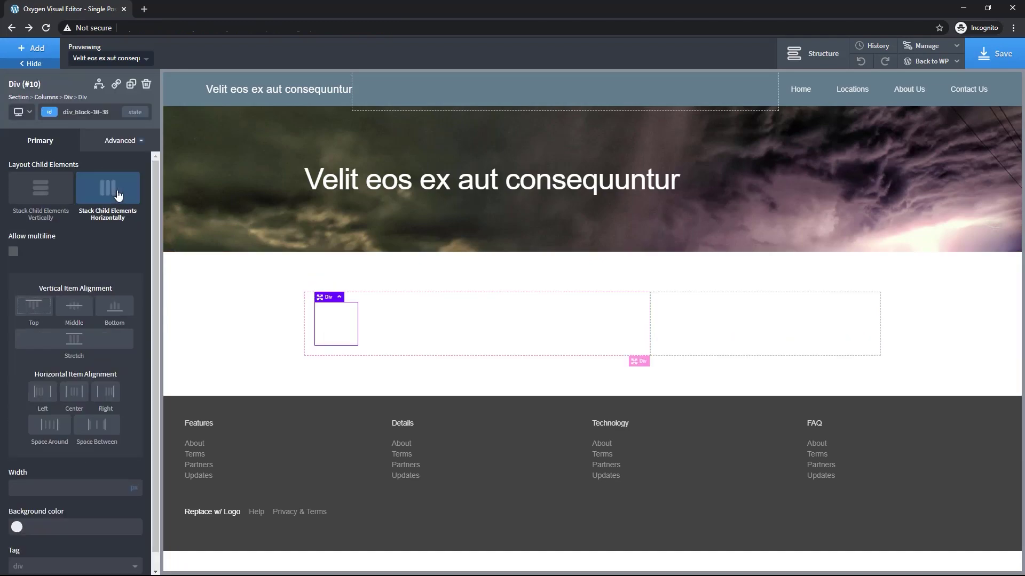
{"action": "left_click", "coordinate": [31, 48]}
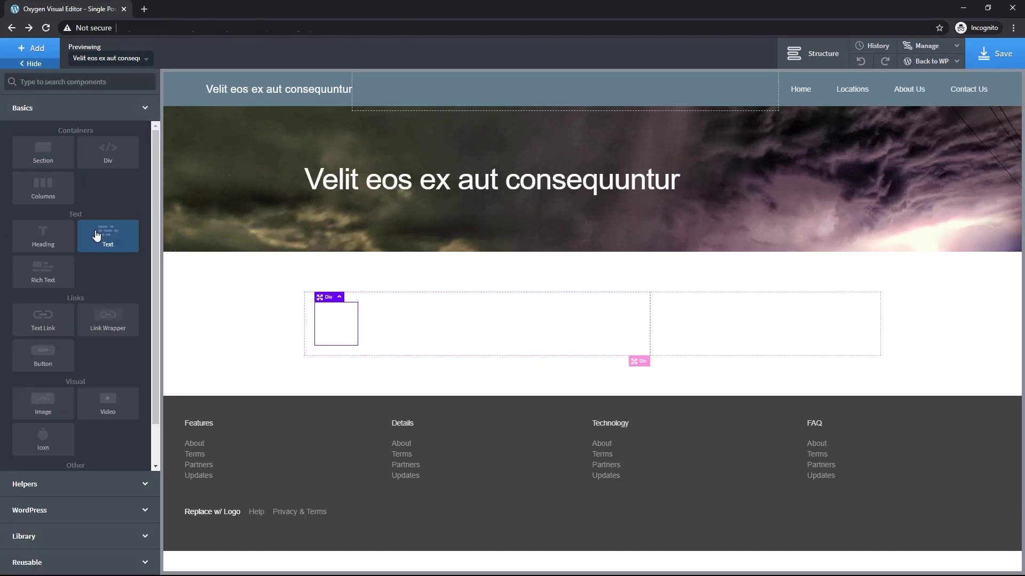
{"action": "left_click", "coordinate": [108, 237]}
{"action": "double_click", "coordinate": [321, 310]}
{"action": "type", "text": "Posted by:"}
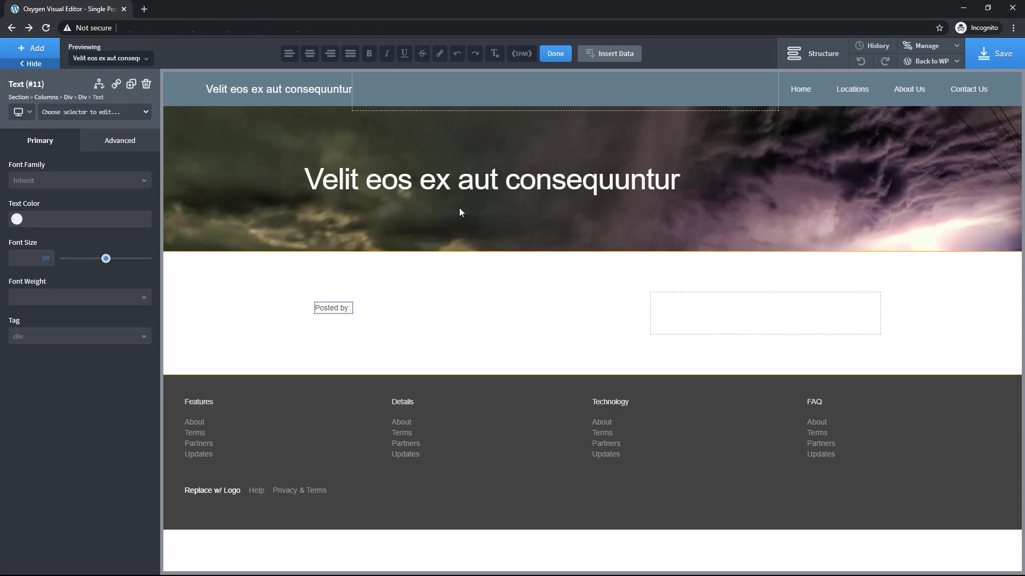
{"action": "left_click", "coordinate": [616, 60]}
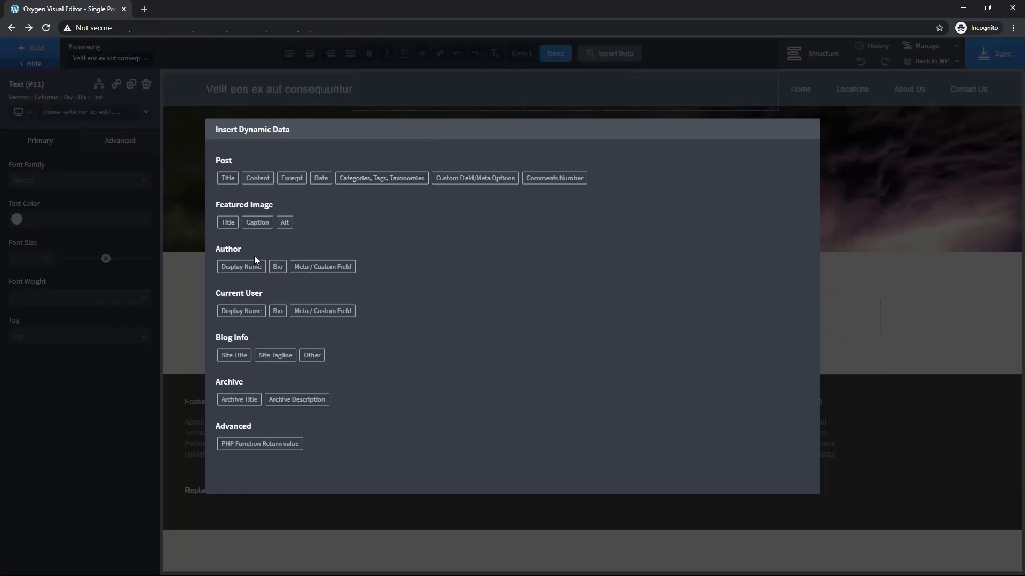
{"action": "left_click", "coordinate": [241, 267]}
{"action": "left_click", "coordinate": [240, 224]}
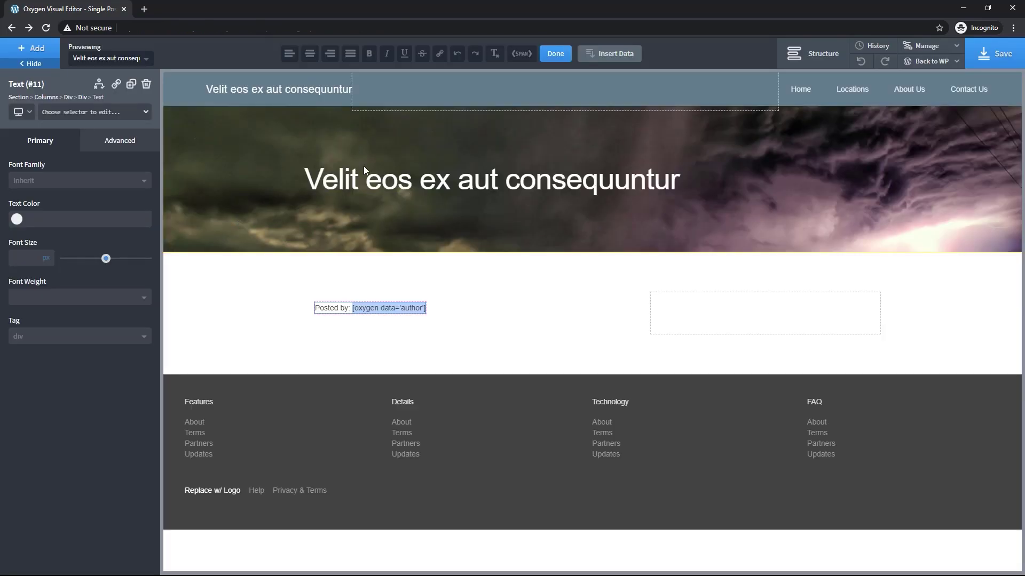
{"action": "left_click", "coordinate": [558, 53]}
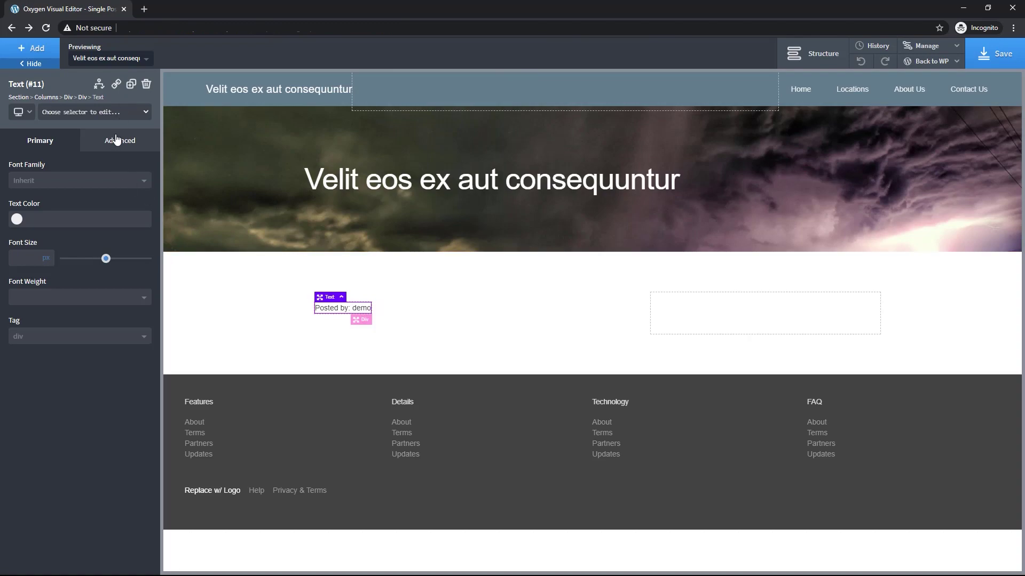
- Give the posted-by text a 16 px right margin
{"action": "left_click", "coordinate": [117, 140]}
{"action": "left_click", "coordinate": [83, 202]}
{"action": "left_click", "coordinate": [130, 219]}
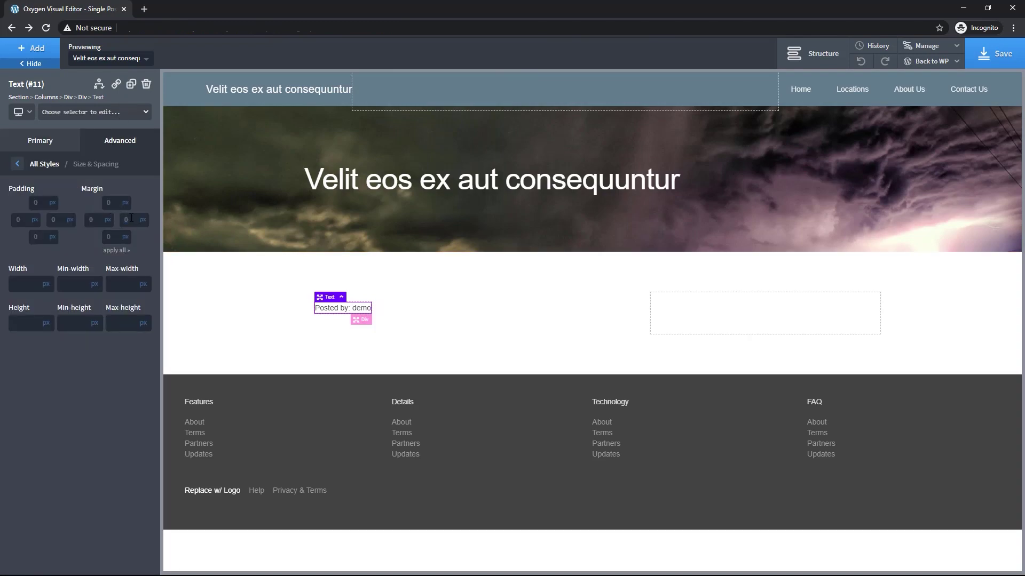
{"action": "type", "text": "16"}
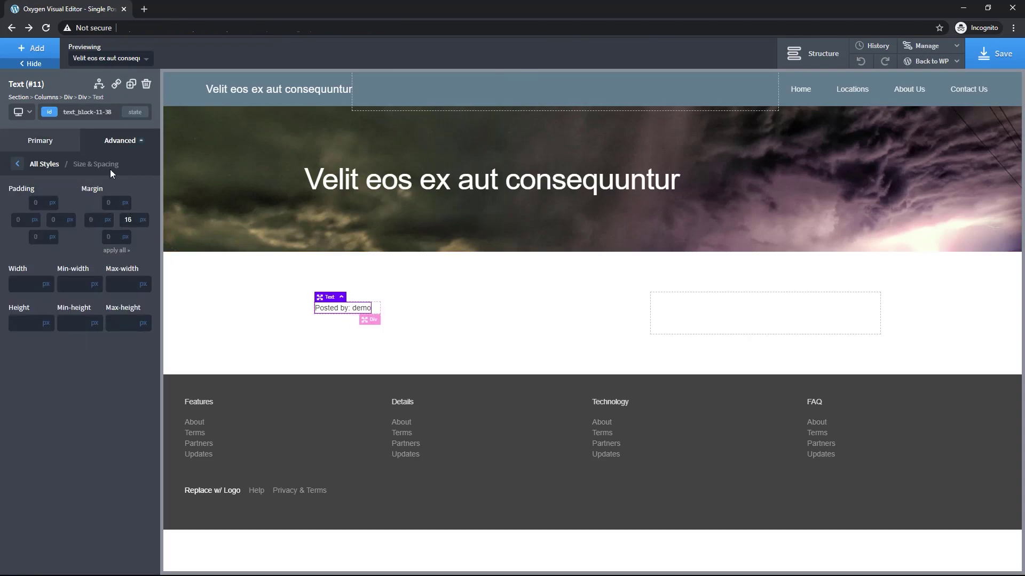
{"action": "left_click", "coordinate": [32, 47]}
- Add a second text block beside the author line reading 'Post Views:'
{"action": "left_click", "coordinate": [116, 237]}
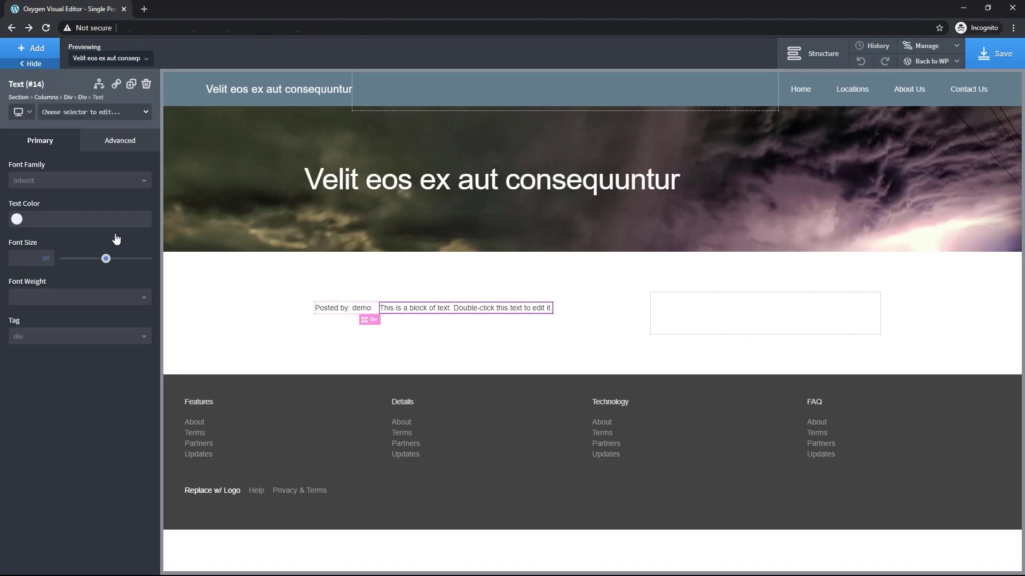
{"action": "double_click", "coordinate": [394, 309]}
{"action": "key", "text": "ctrl+a"}
{"action": "type", "text": "Post Views:"}
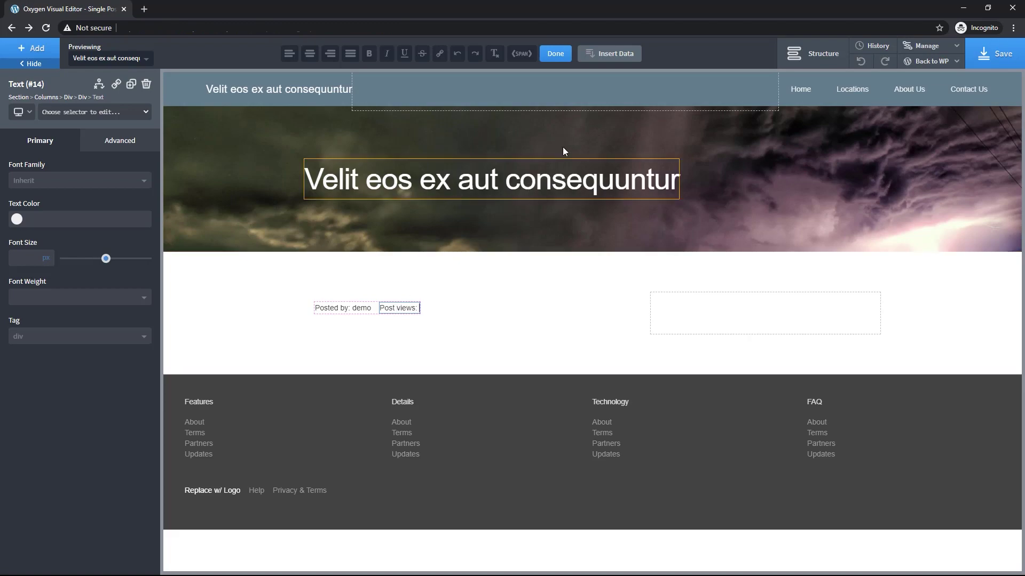
- Append the permaslug_post_views_count custom field value to it, now showing 18
{"action": "left_click", "coordinate": [612, 57]}
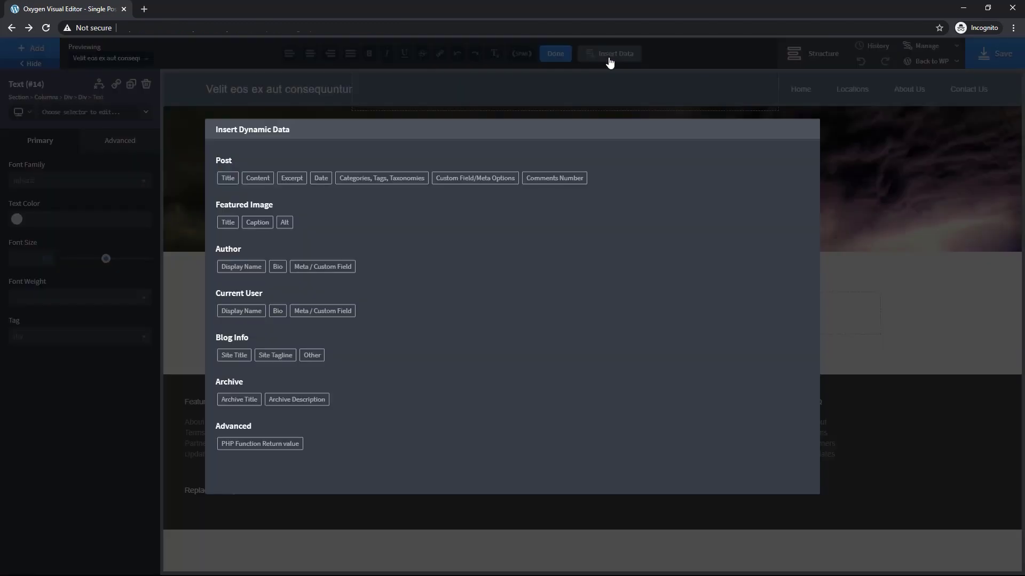
{"action": "left_click", "coordinate": [461, 183]}
{"action": "left_click", "coordinate": [374, 216]}
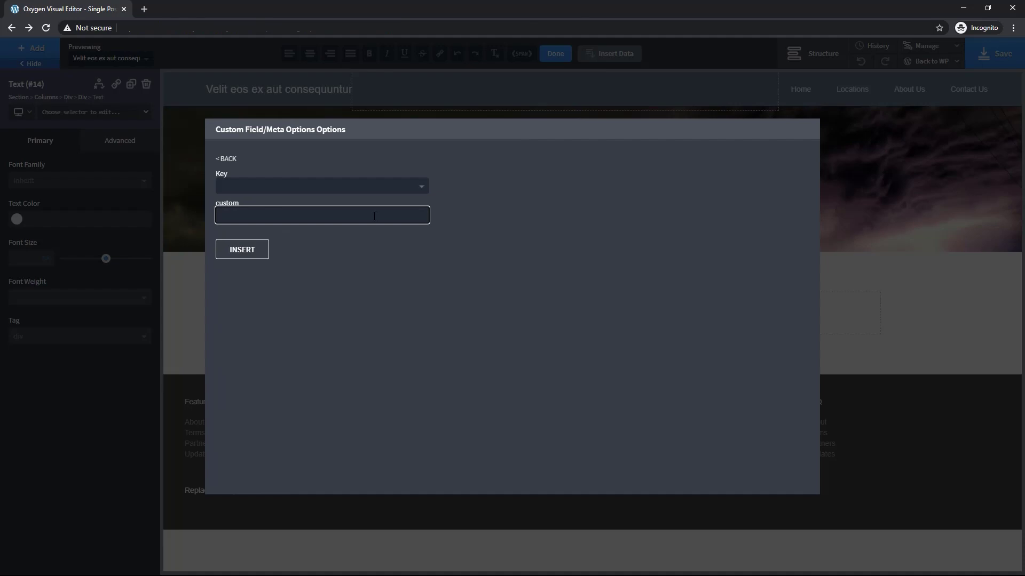
{"action": "type", "text": "permaslug_post_views_coiu"}
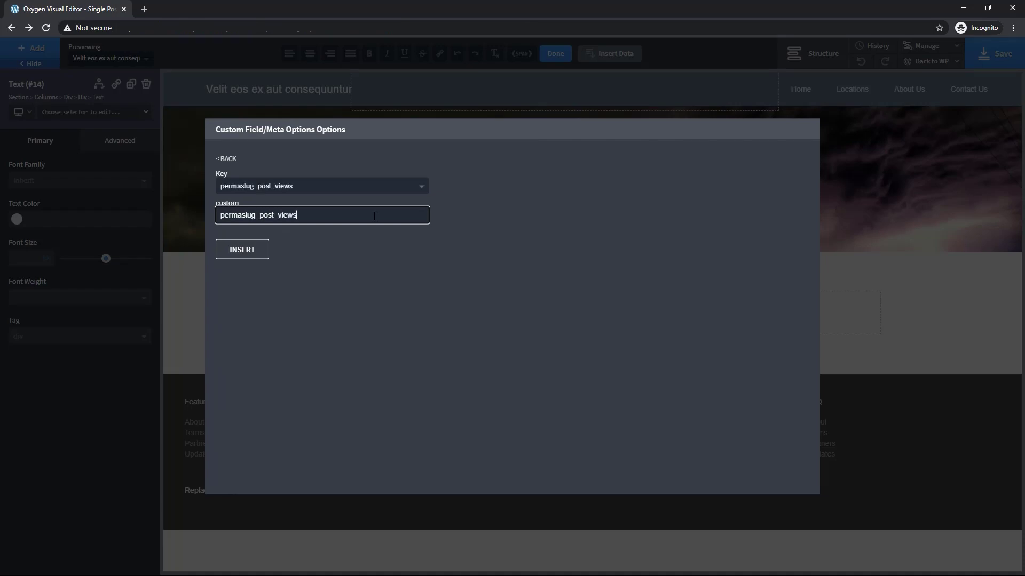
{"action": "key", "text": "BackSpace"}
{"action": "type", "text": "unt"}
{"action": "left_click", "coordinate": [263, 258]}
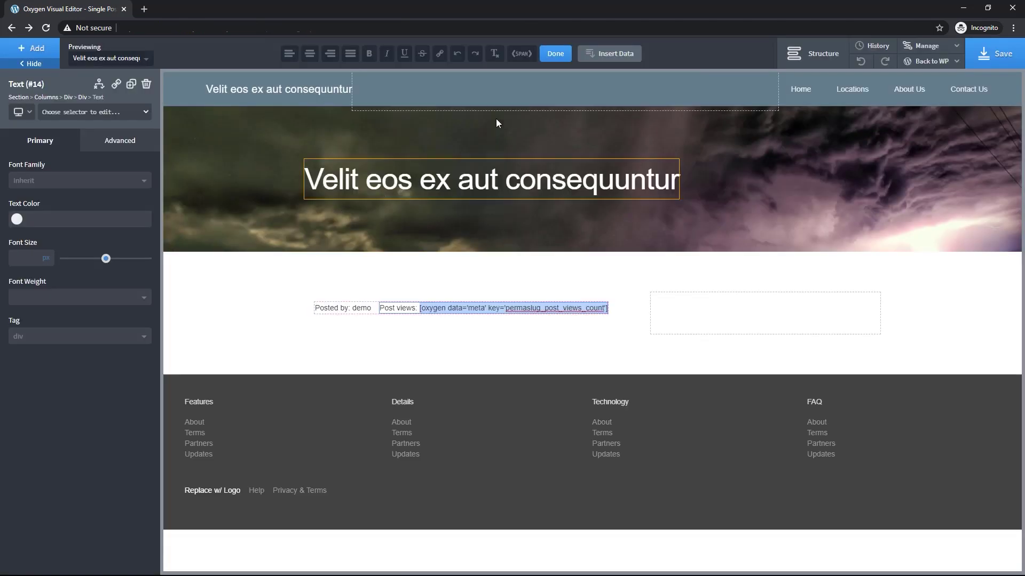
{"action": "left_click", "coordinate": [554, 54]}
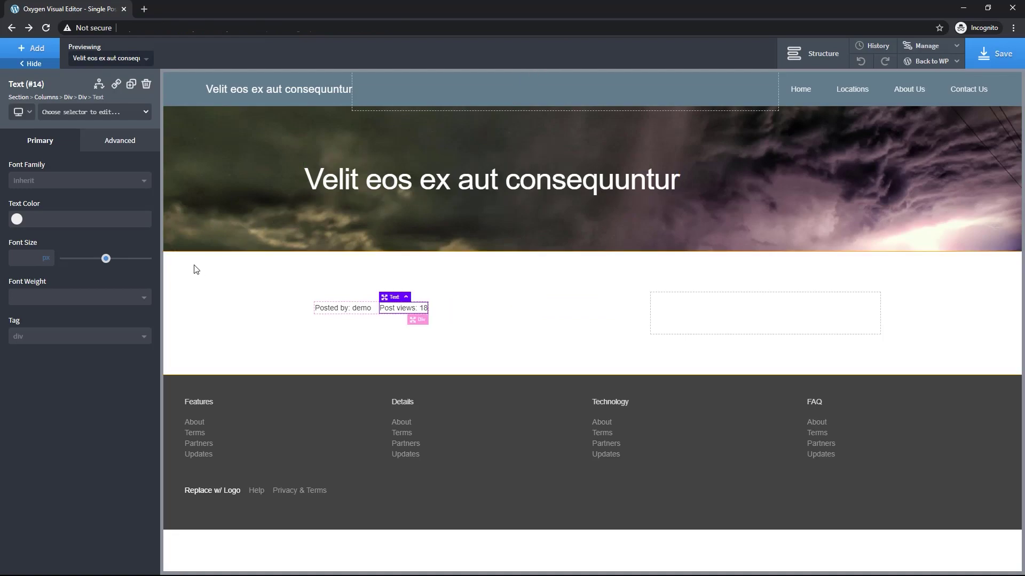
{"action": "left_click", "coordinate": [32, 51]}
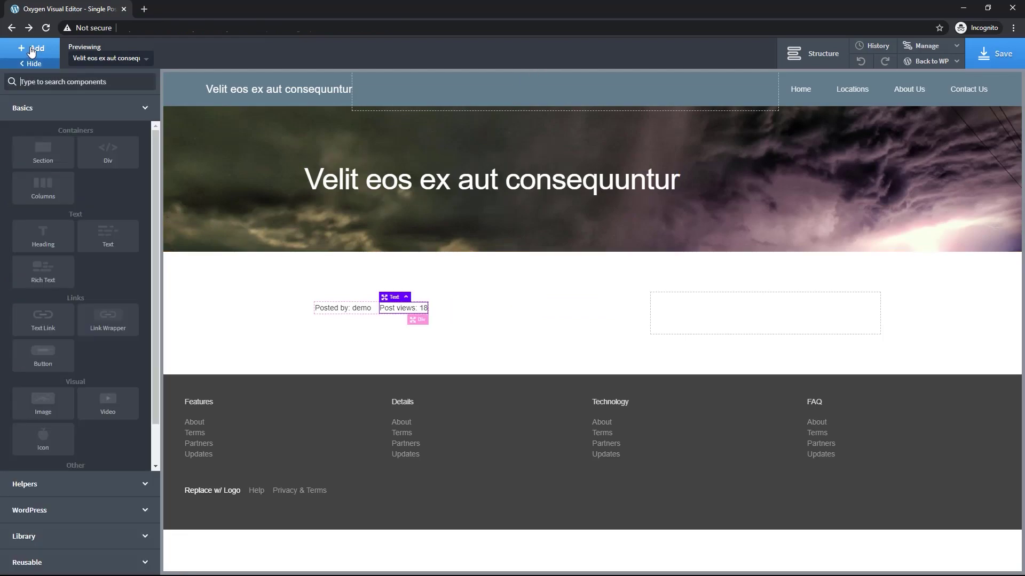
- Add a text block, move it below the author/views row, and fill it with dynamic Post Content
{"action": "left_click", "coordinate": [108, 244]}
{"action": "left_click", "coordinate": [813, 53]}
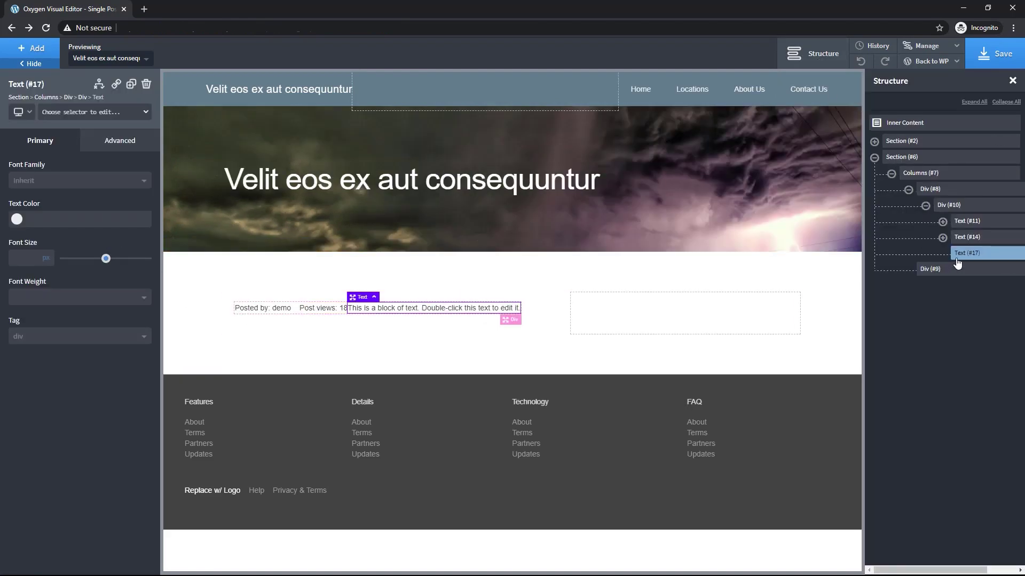
{"action": "left_click_drag", "start_coordinate": [939, 261], "coordinate": [945, 229]}
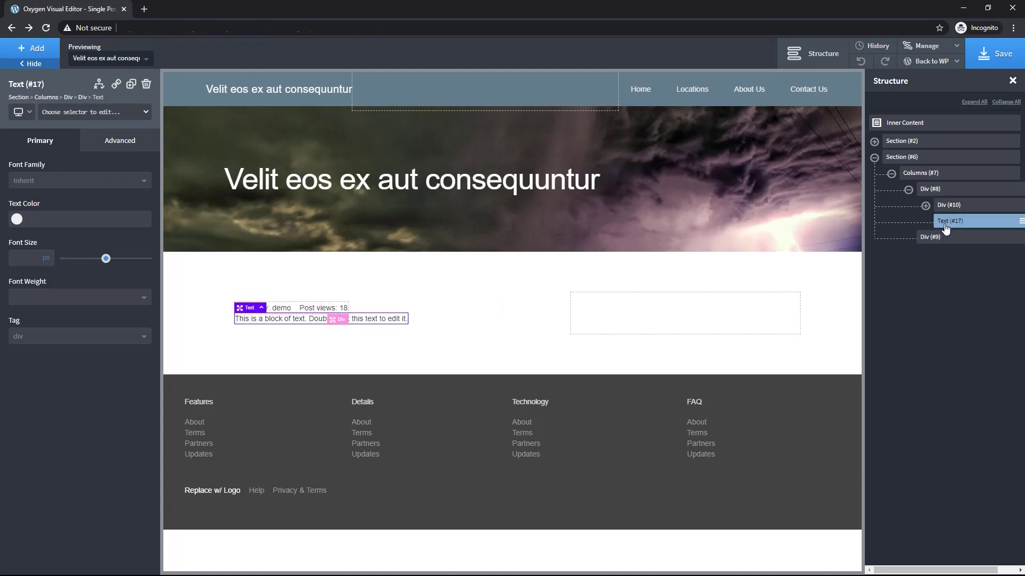
{"action": "double_click", "coordinate": [293, 319]}
{"action": "key", "text": "ctrl+a"}
{"action": "left_click", "coordinate": [609, 53]}
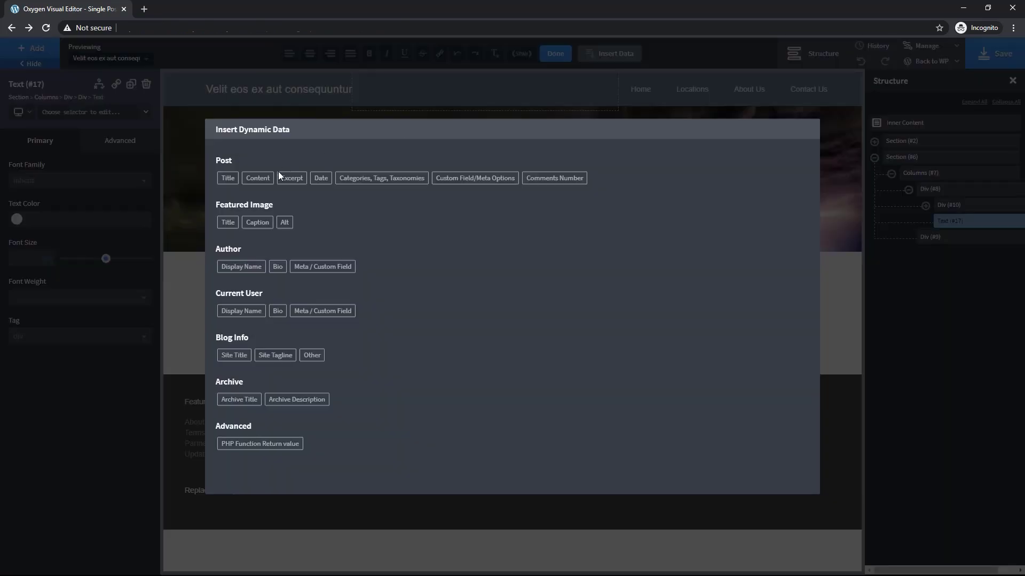
{"action": "left_click", "coordinate": [258, 179]}
{"action": "left_click", "coordinate": [555, 54]}
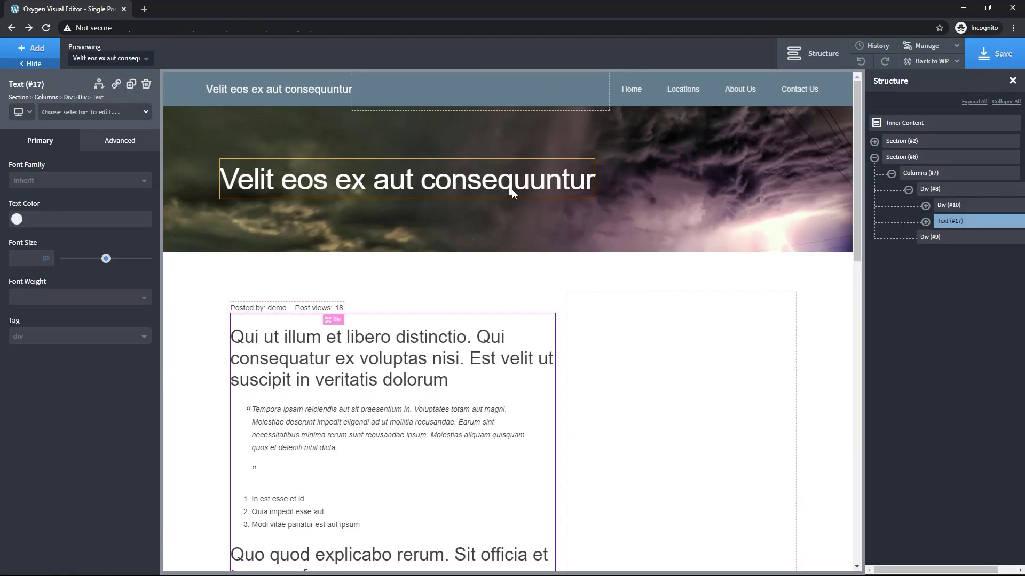
- Add an h4 heading 'Popular Posts' to the sidebar column with 16 px space below
{"action": "left_click", "coordinate": [625, 328]}
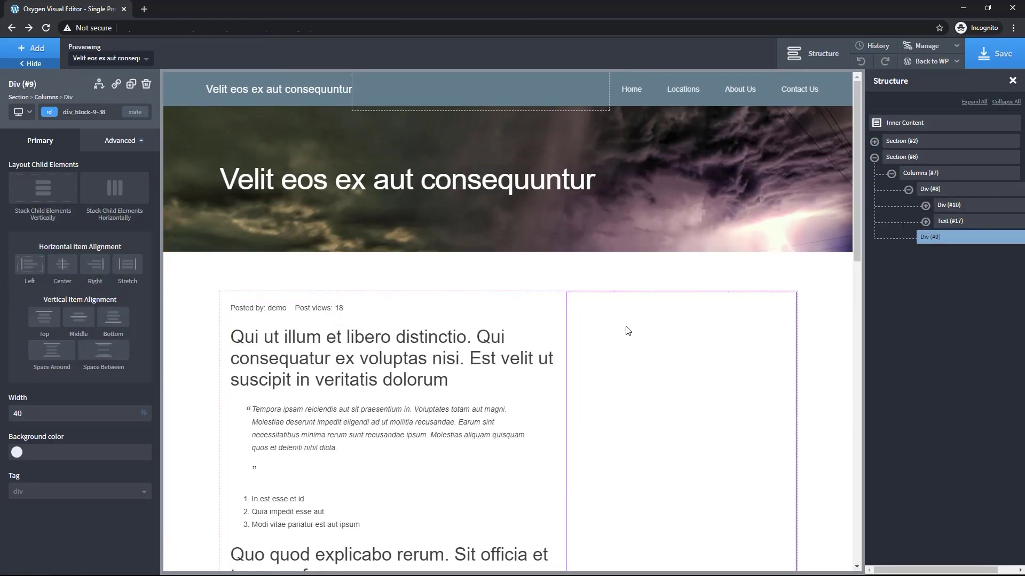
{"action": "left_click", "coordinate": [33, 51]}
{"action": "left_click", "coordinate": [43, 235]}
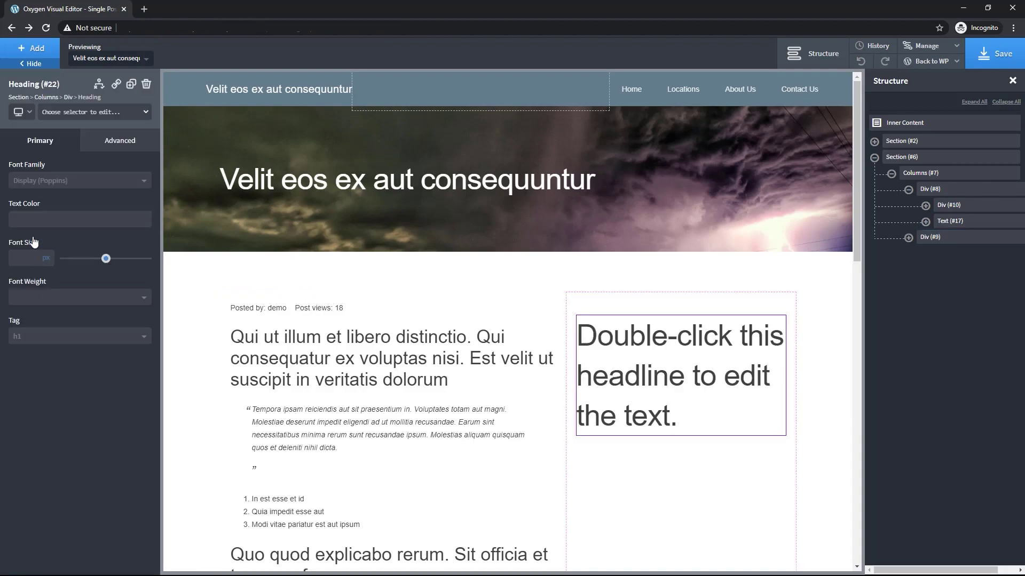
{"action": "left_click", "coordinate": [53, 337]}
{"action": "left_click", "coordinate": [42, 400]}
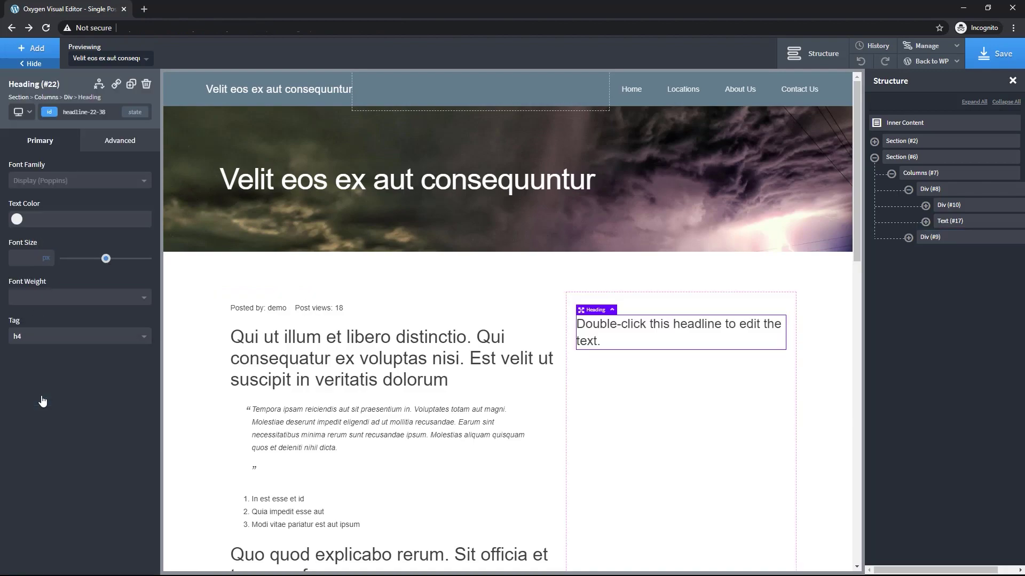
{"action": "double_click", "coordinate": [620, 328]}
{"action": "type", "text": "Popular Posts"}
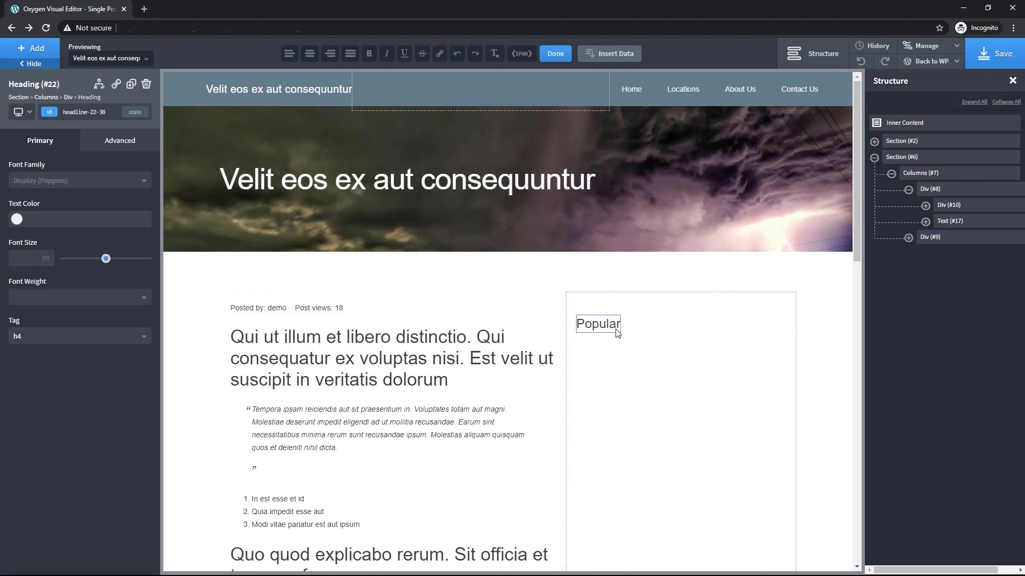
{"action": "left_click", "coordinate": [554, 56]}
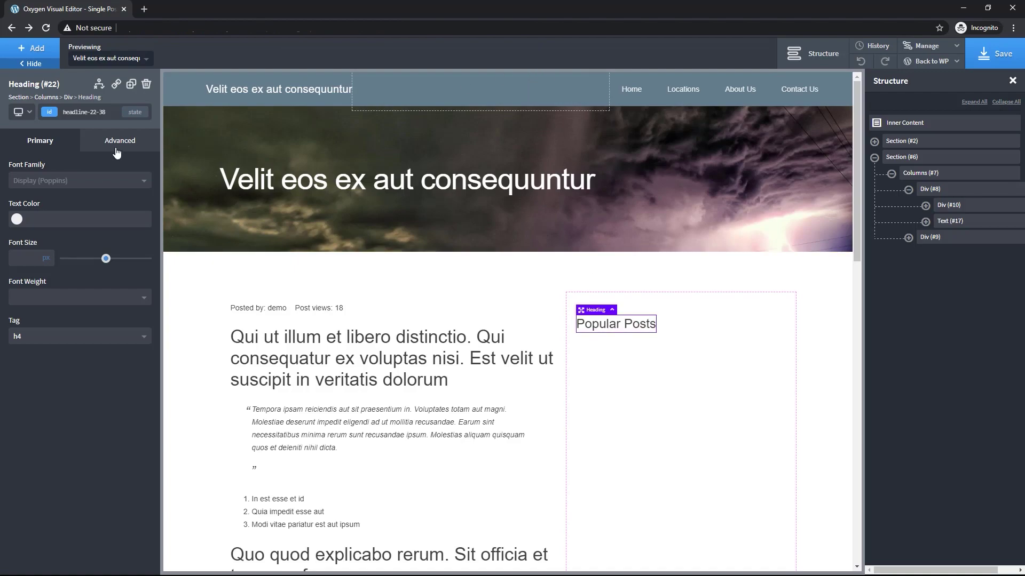
{"action": "left_click", "coordinate": [120, 143]}
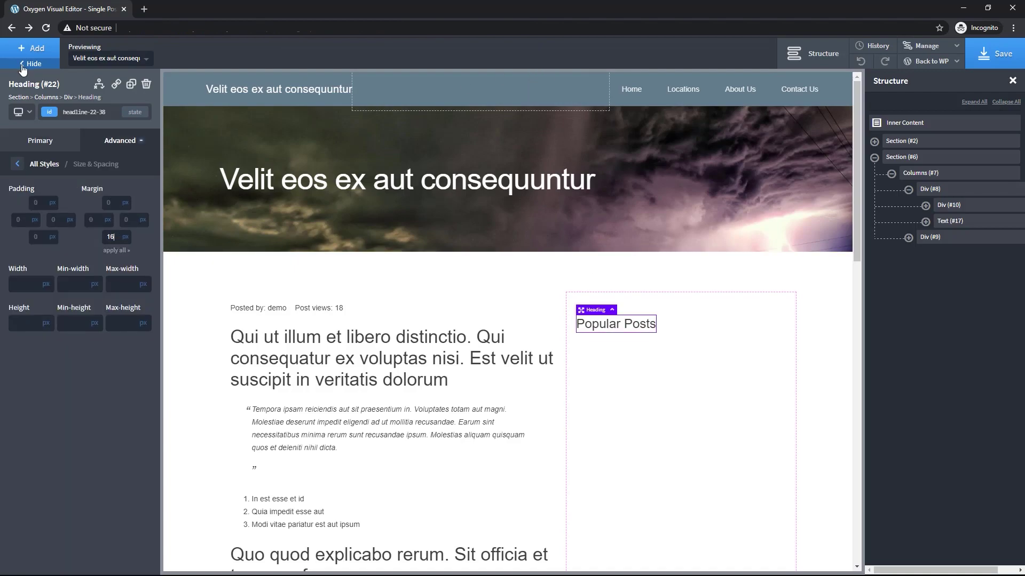
{"action": "left_click", "coordinate": [32, 48]}
- Add a repeater with a manual query: 4 posts ordered by permaslug_post_views_count descending
{"action": "type", "text": "rep"}
{"action": "left_click", "coordinate": [41, 122]}
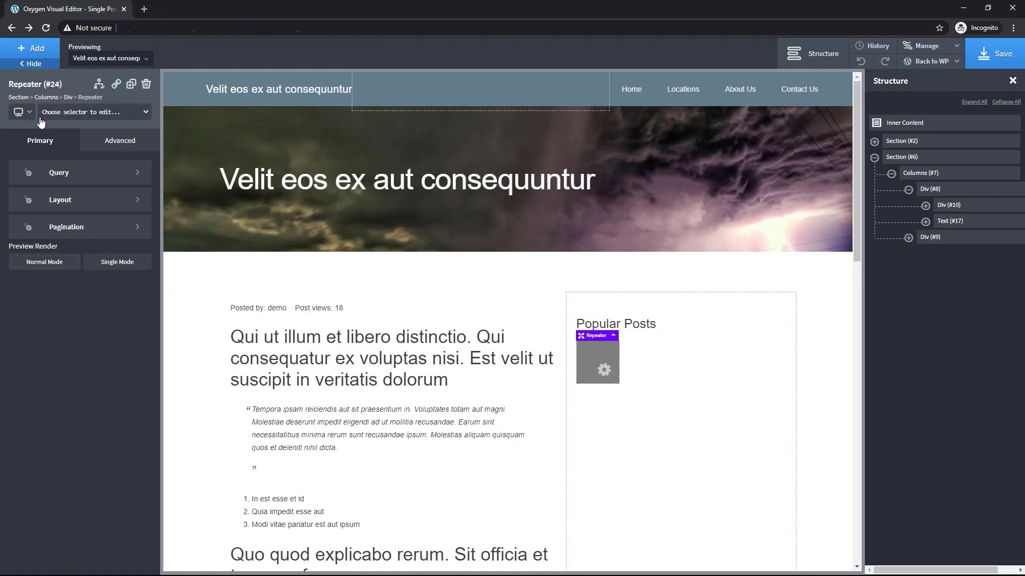
{"action": "left_click", "coordinate": [58, 172]}
{"action": "left_click", "coordinate": [129, 205]}
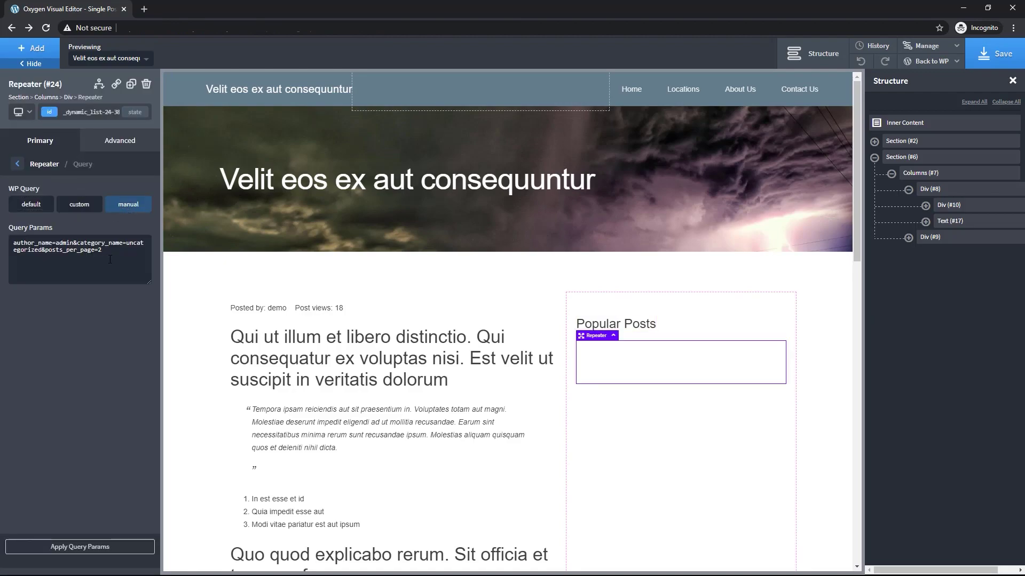
{"action": "triple_click", "coordinate": [85, 258]}
{"action": "type", "text": "post_type=post&post_status=publish&meta_key=permaslug_post_views_count&orderby=meta_value_num&order=DESC&no_found_rows=1&posts_per_page=4"}
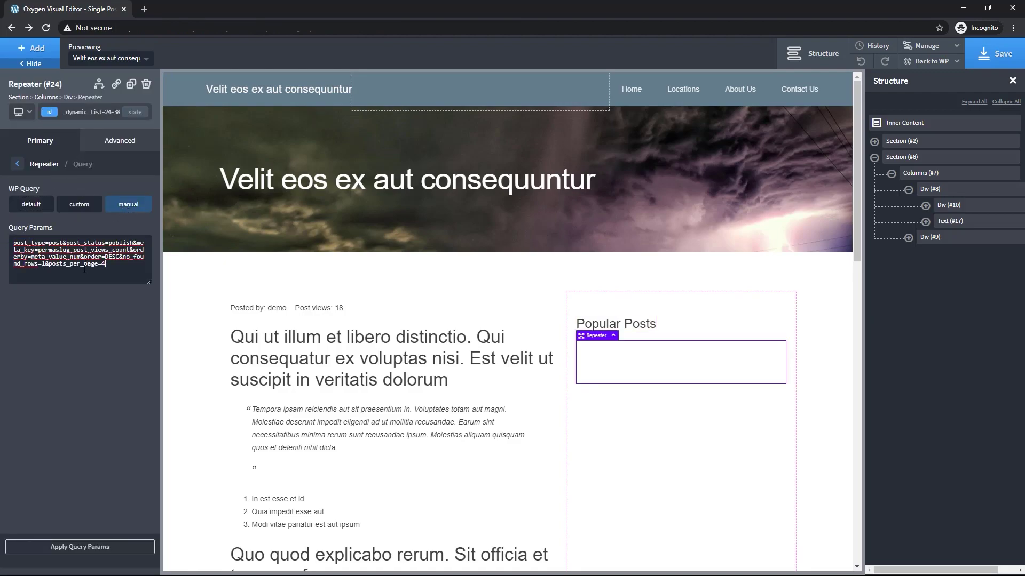
{"action": "left_click", "coordinate": [84, 548]}
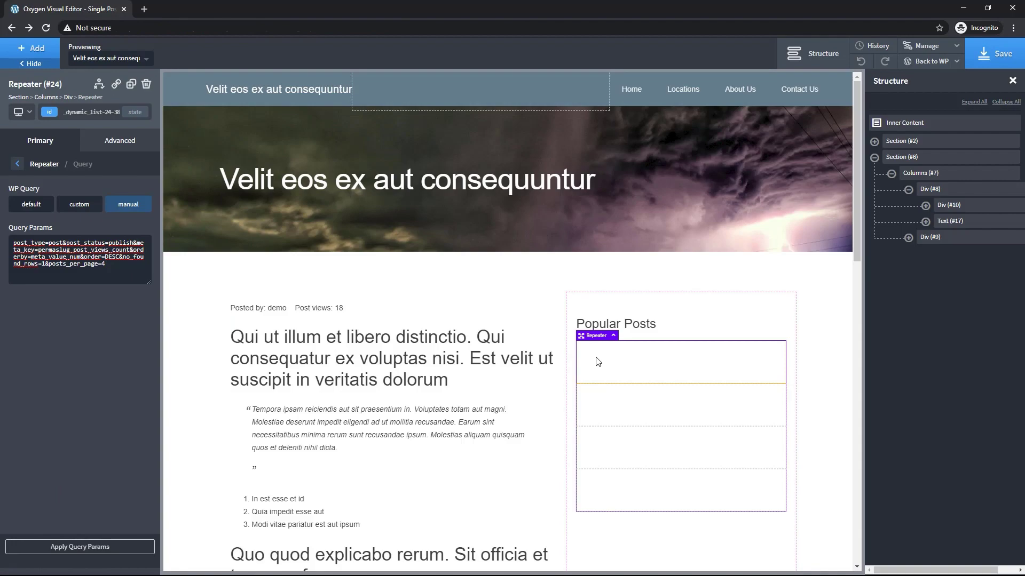
- Add a Link Wrapper with 100% width inside the repeater's item Div #25
{"action": "left_click", "coordinate": [597, 361]}
{"action": "left_click", "coordinate": [31, 48]}
{"action": "left_click", "coordinate": [48, 81]}
{"action": "type", "text": "link"}
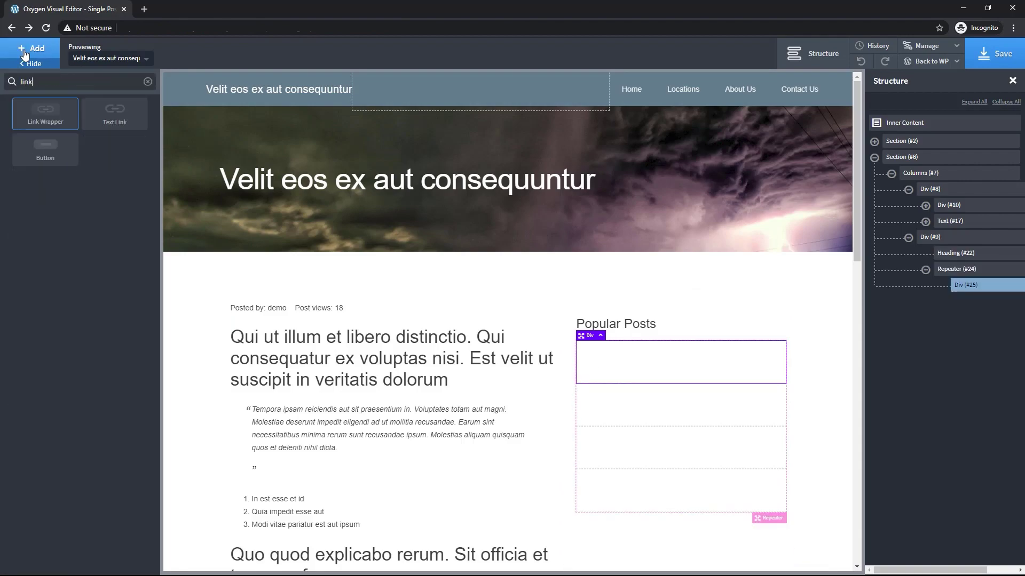
{"action": "left_click", "coordinate": [46, 114]}
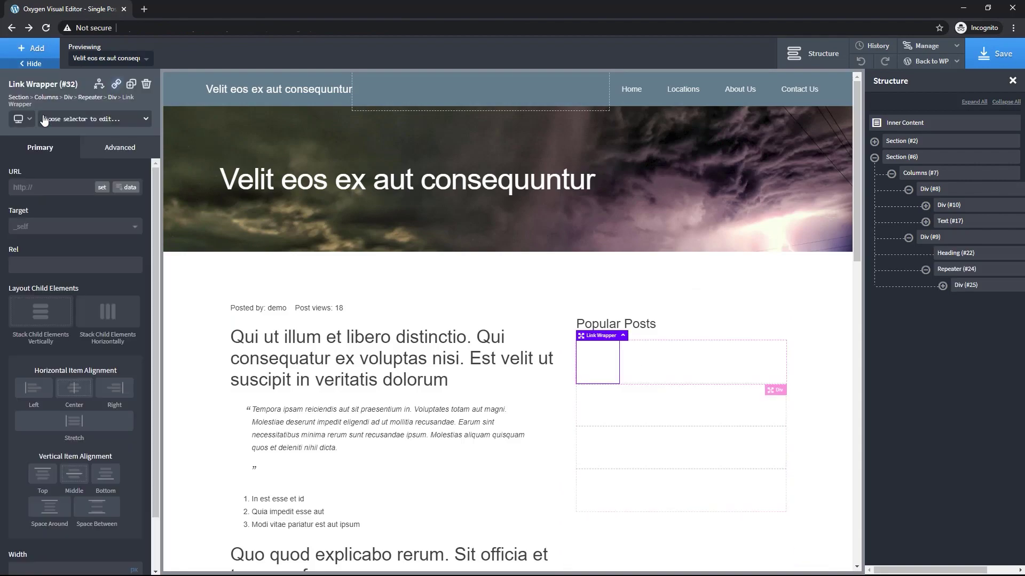
{"action": "left_click", "coordinate": [110, 149]}
{"action": "left_click", "coordinate": [80, 206]}
{"action": "left_click", "coordinate": [32, 291]}
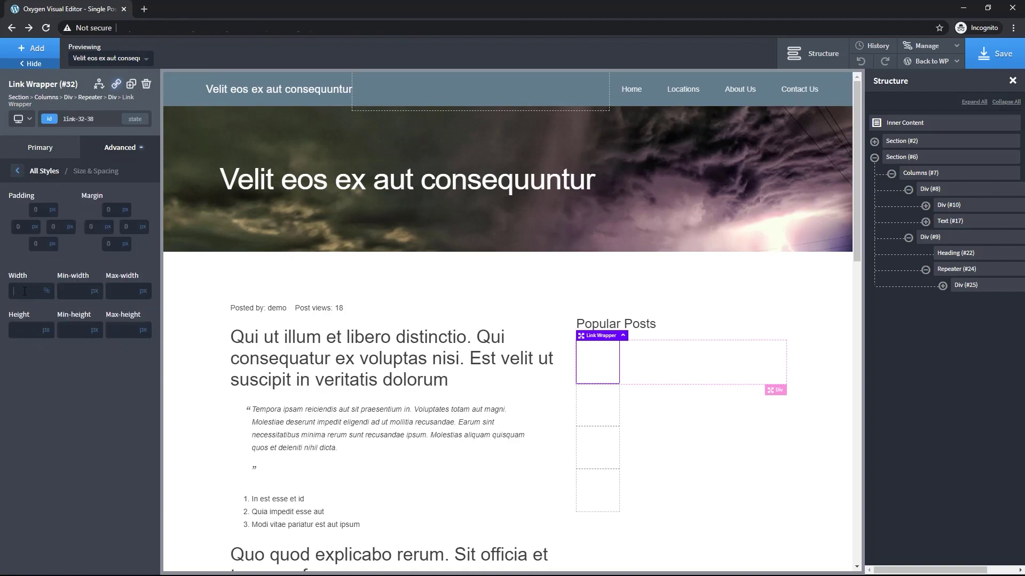
{"action": "type", "text": "100%"}
- Add a 100×100 px Div inside the link wrapper
{"action": "left_click", "coordinate": [31, 48]}
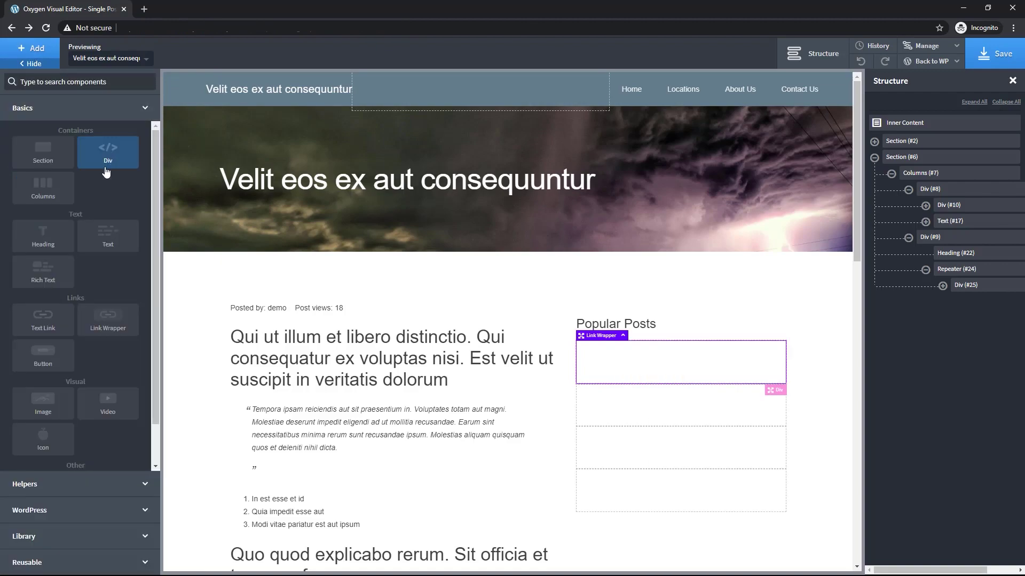
{"action": "left_click", "coordinate": [111, 159]}
{"action": "left_click", "coordinate": [109, 149]}
{"action": "left_click", "coordinate": [88, 206]}
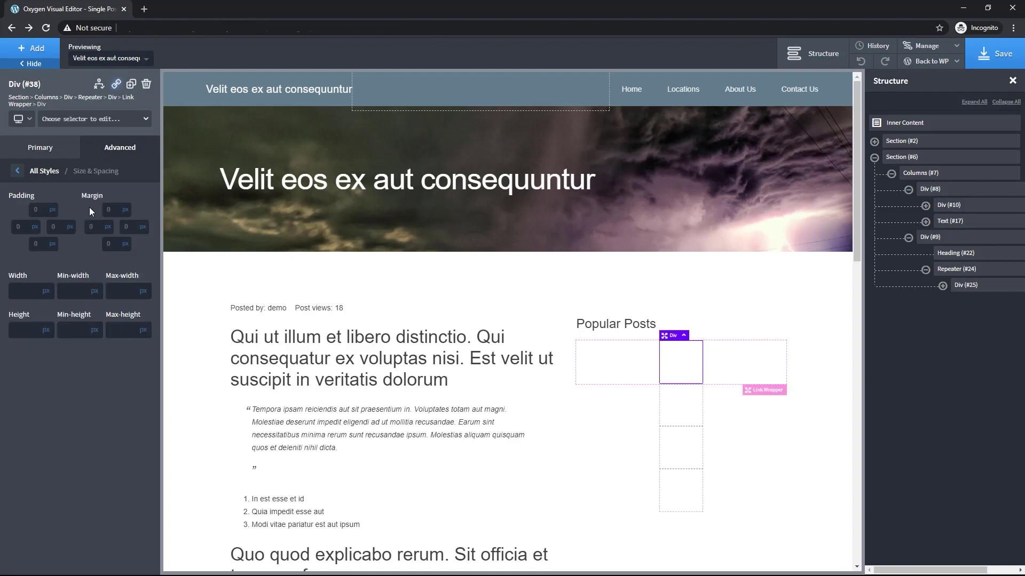
{"action": "type", "text": "100"}
{"action": "left_click", "coordinate": [28, 330]}
{"action": "type", "text": "1"}
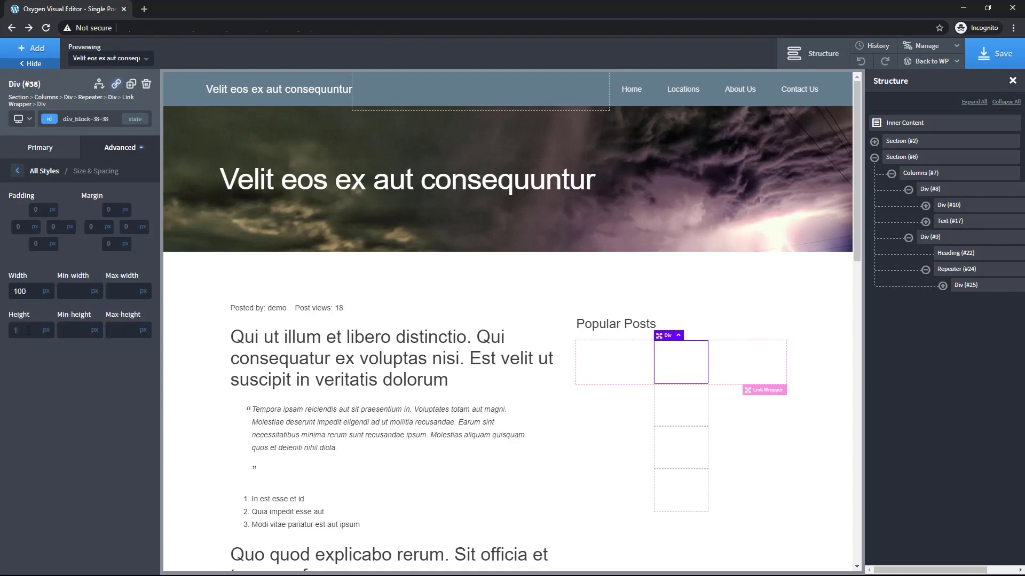
{"action": "type", "text": "00"}
- Set the box's background image to the dynamic Featured Image at Thumbnail size
{"action": "left_click", "coordinate": [115, 155]}
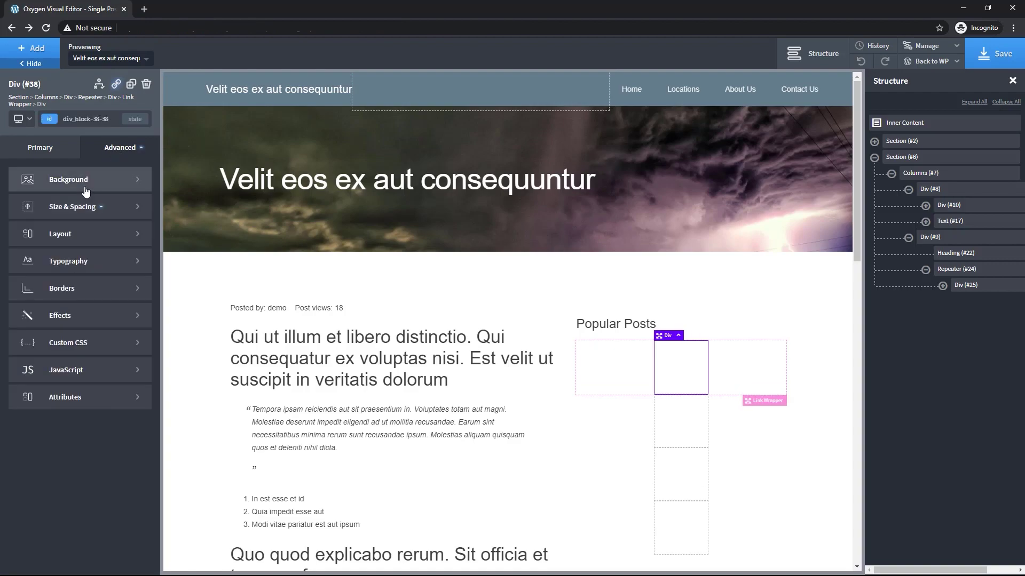
{"action": "left_click", "coordinate": [85, 181]}
{"action": "left_click", "coordinate": [125, 243]}
{"action": "left_click", "coordinate": [247, 178]}
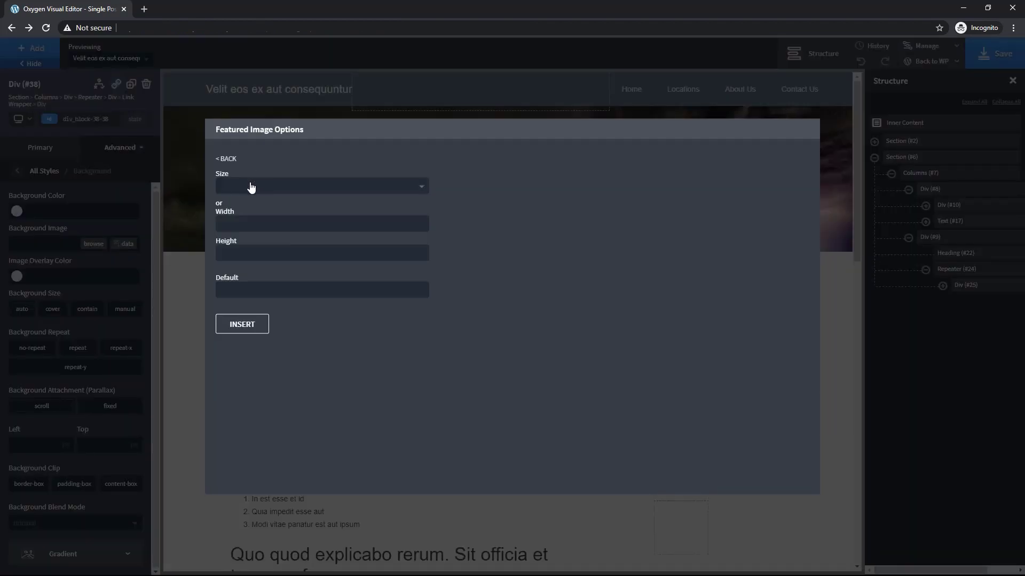
{"action": "left_click", "coordinate": [250, 187]}
{"action": "left_click", "coordinate": [247, 250]}
{"action": "left_click", "coordinate": [239, 325]}
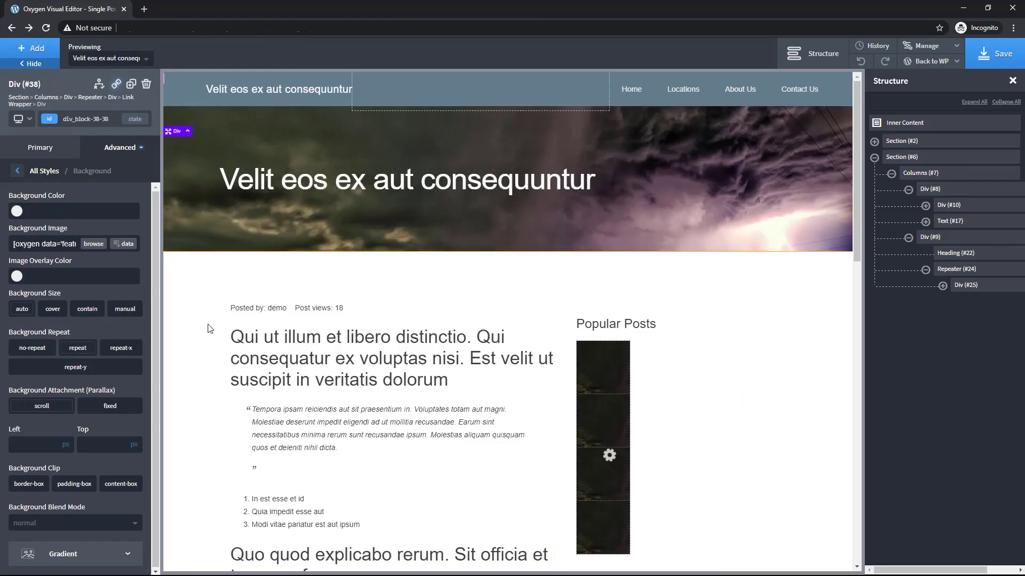
- Make the background image cover, no-repeat, positioned at 50% left and 50% top
{"action": "left_click", "coordinate": [52, 310]}
{"action": "left_click", "coordinate": [33, 348]}
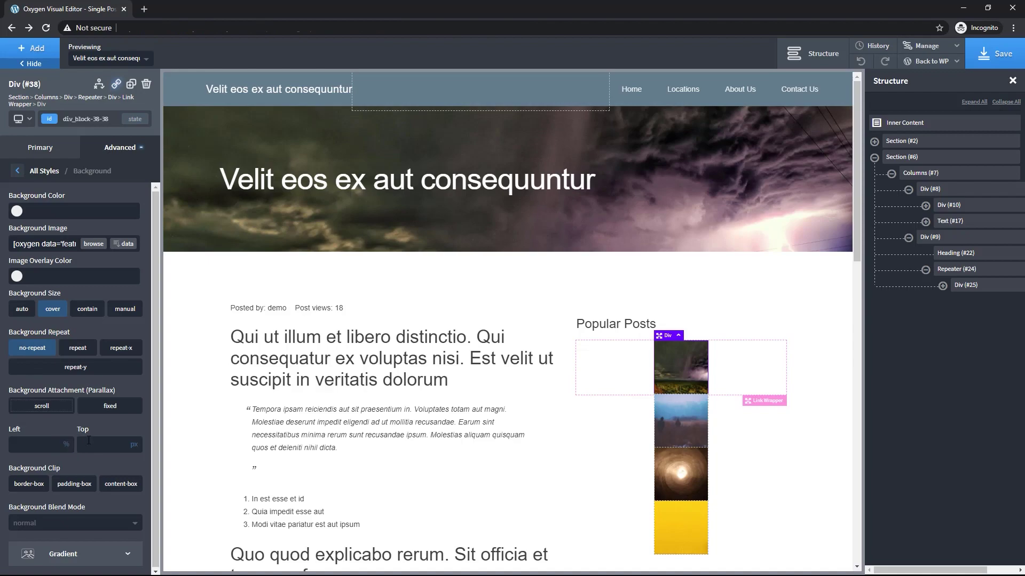
{"action": "left_click", "coordinate": [131, 449]}
{"action": "left_click", "coordinate": [42, 444]}
{"action": "type", "text": "50"}
{"action": "key", "text": "Tab"}
{"action": "type", "text": "50"}
- Set the link wrapper's horizontal item alignment to Left
{"action": "left_click", "coordinate": [942, 285]}
{"action": "left_click", "coordinate": [993, 301]}
{"action": "left_click", "coordinate": [28, 392]}
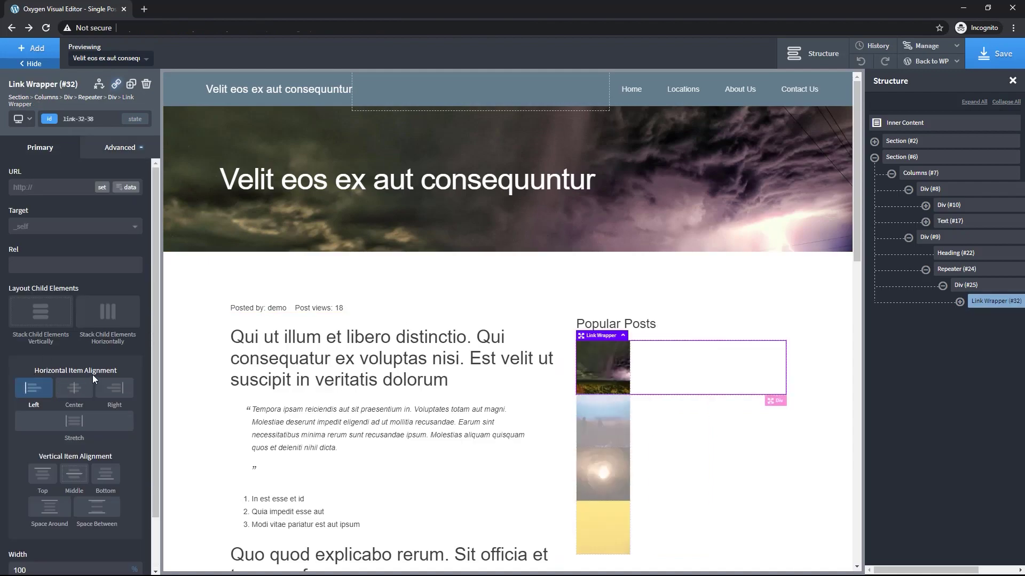
- Give the repeater item Div #25 a 16 px bottom margin
{"action": "left_click", "coordinate": [965, 285]}
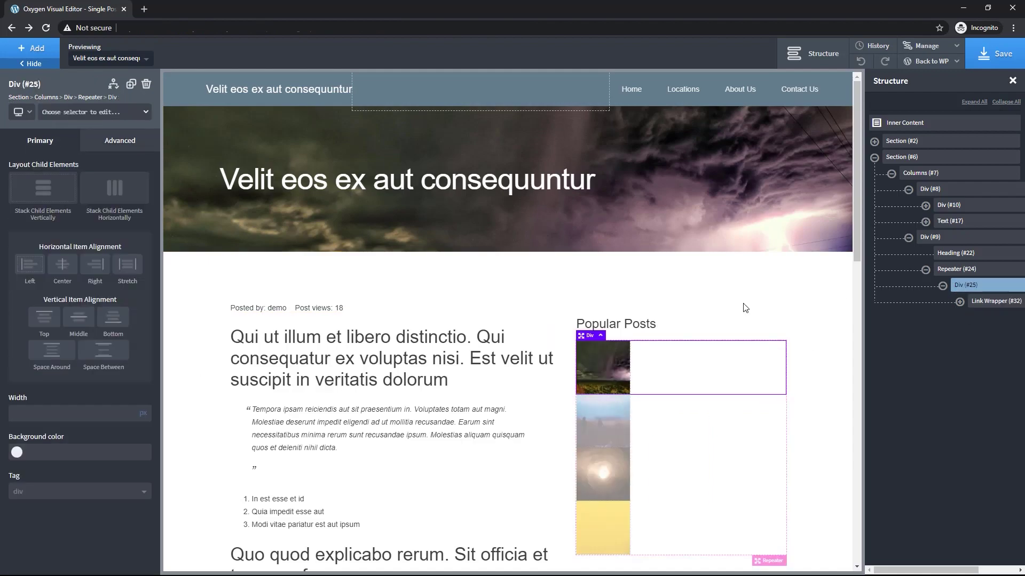
{"action": "left_click", "coordinate": [101, 143]}
{"action": "left_click", "coordinate": [80, 198]}
{"action": "left_click", "coordinate": [114, 240]}
{"action": "type", "text": "16"}
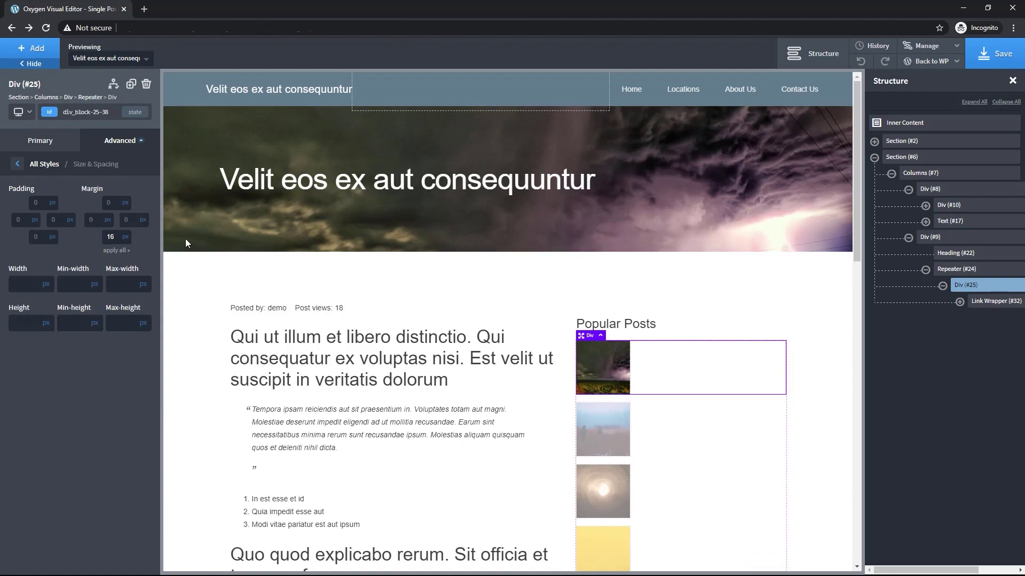
- Set the link wrapper's URL to the post's Permalink via dynamic data
{"action": "left_click", "coordinate": [982, 305]}
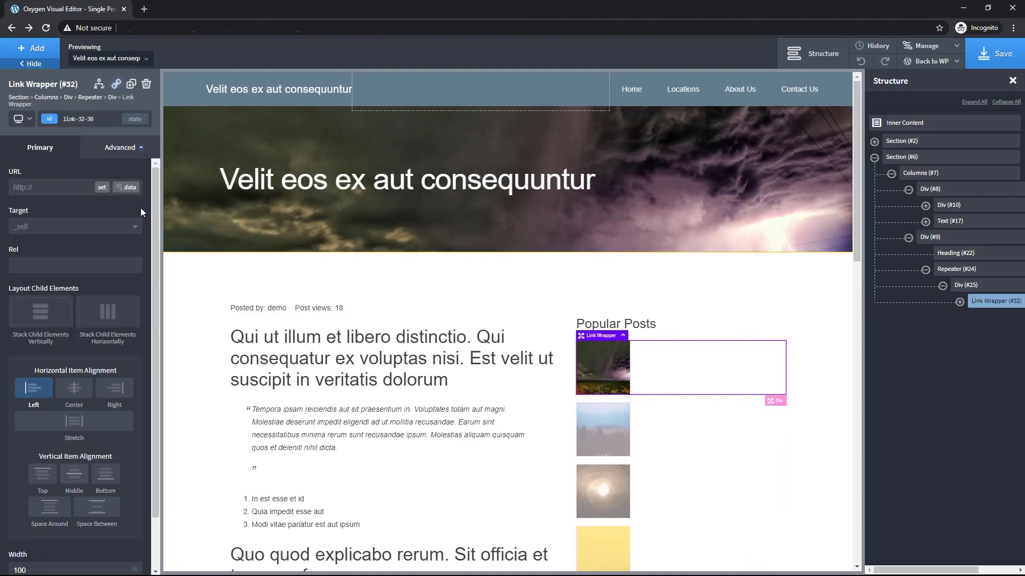
{"action": "left_click", "coordinate": [123, 189]}
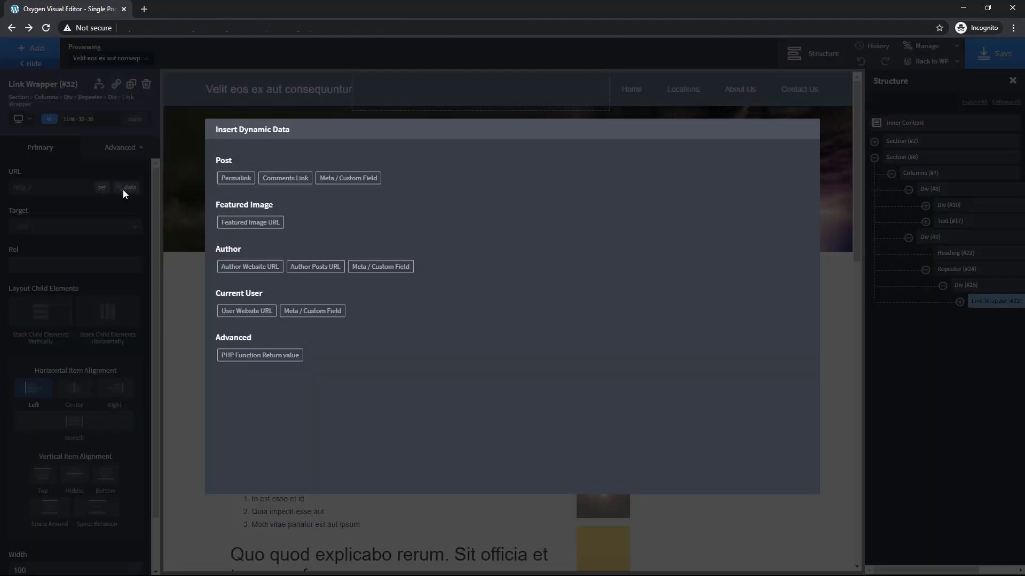
{"action": "left_click", "coordinate": [226, 180]}
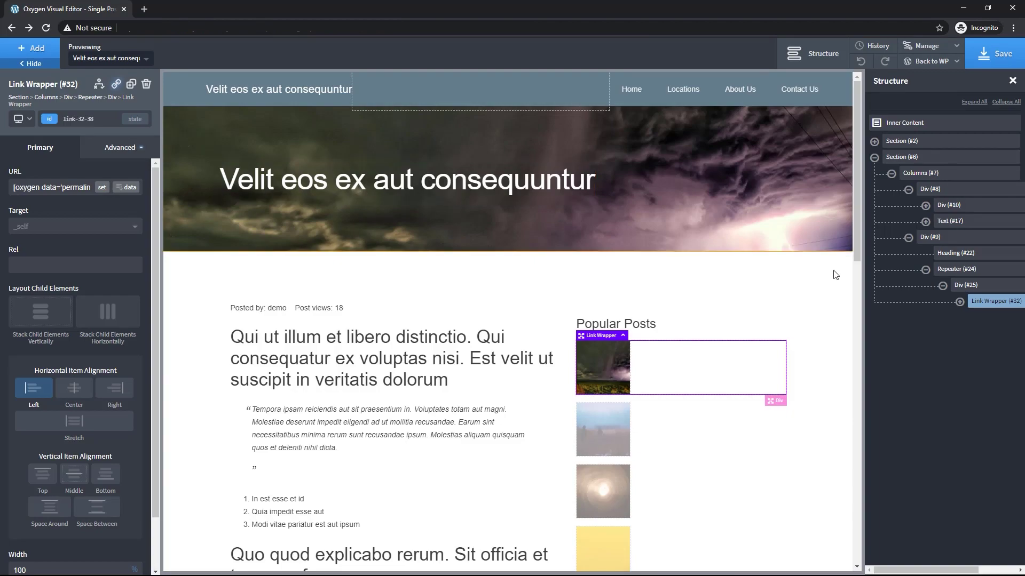
- Add a second, empty Div inside the link wrapper
{"action": "left_click", "coordinate": [959, 302]}
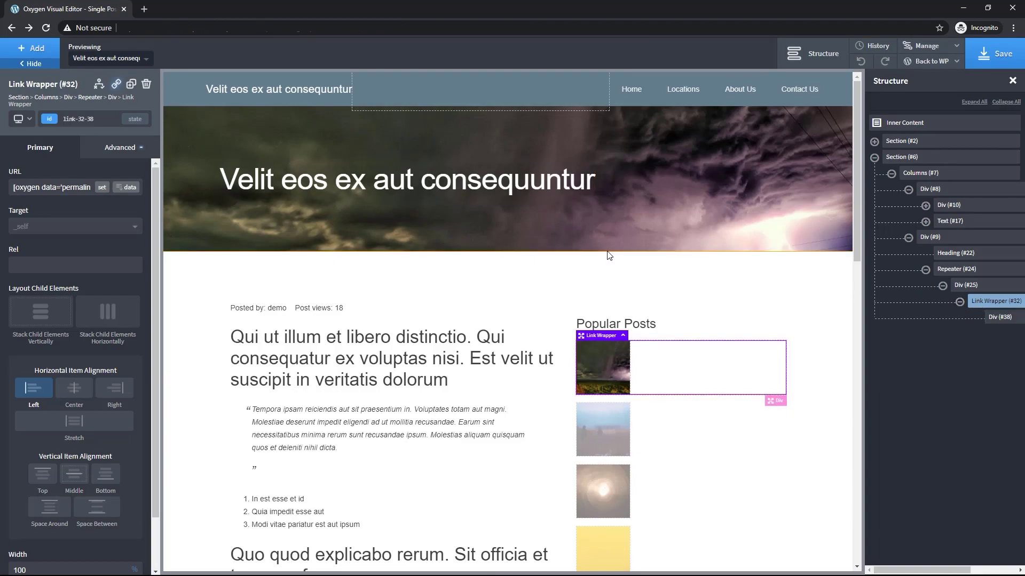
{"action": "left_click", "coordinate": [38, 63]}
{"action": "left_click", "coordinate": [102, 159]}
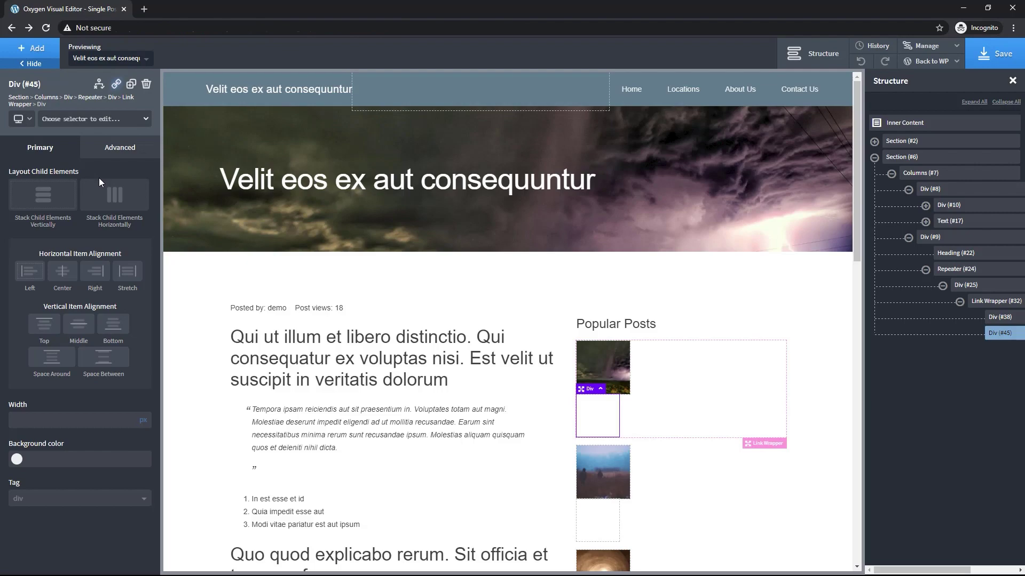
- Give the new Div a 16 px left margin and stack the link wrapper's children horizontally
{"action": "left_click", "coordinate": [93, 226]}
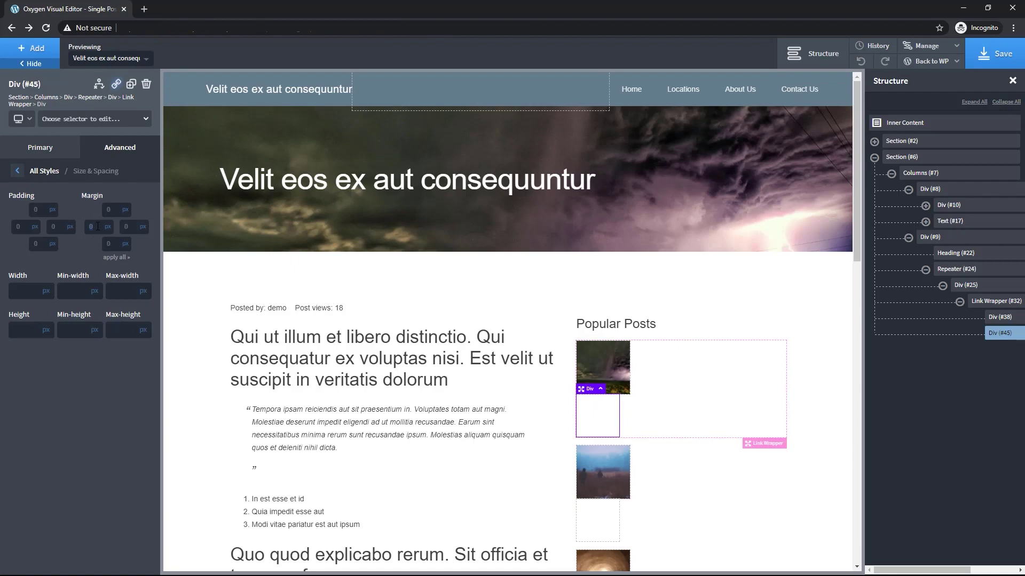
{"action": "type", "text": "16"}
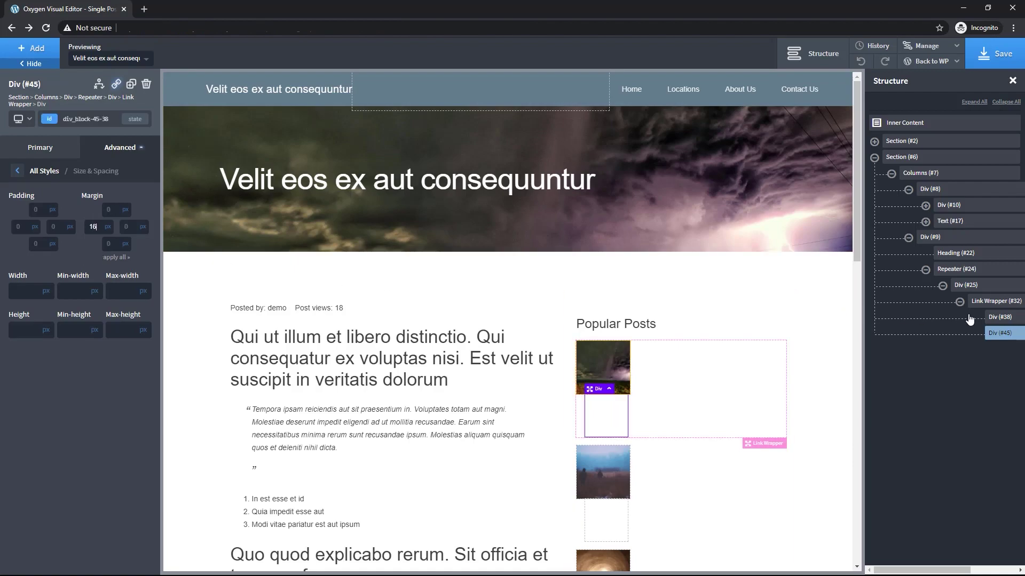
{"action": "left_click", "coordinate": [981, 302]}
{"action": "left_click", "coordinate": [94, 318]}
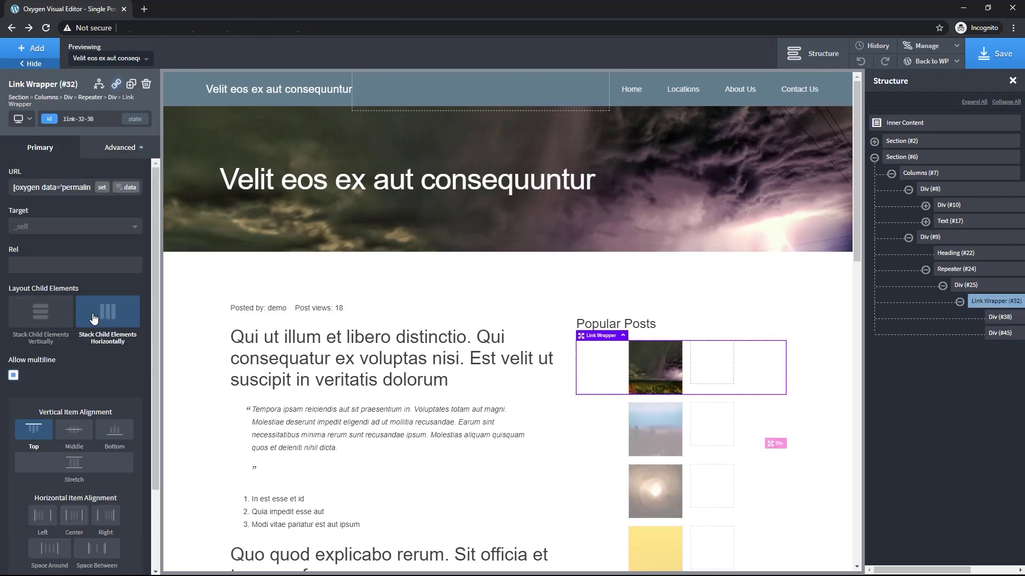
- Add a text block in Div #45 showing the dynamic Post Title
{"action": "left_click", "coordinate": [716, 362]}
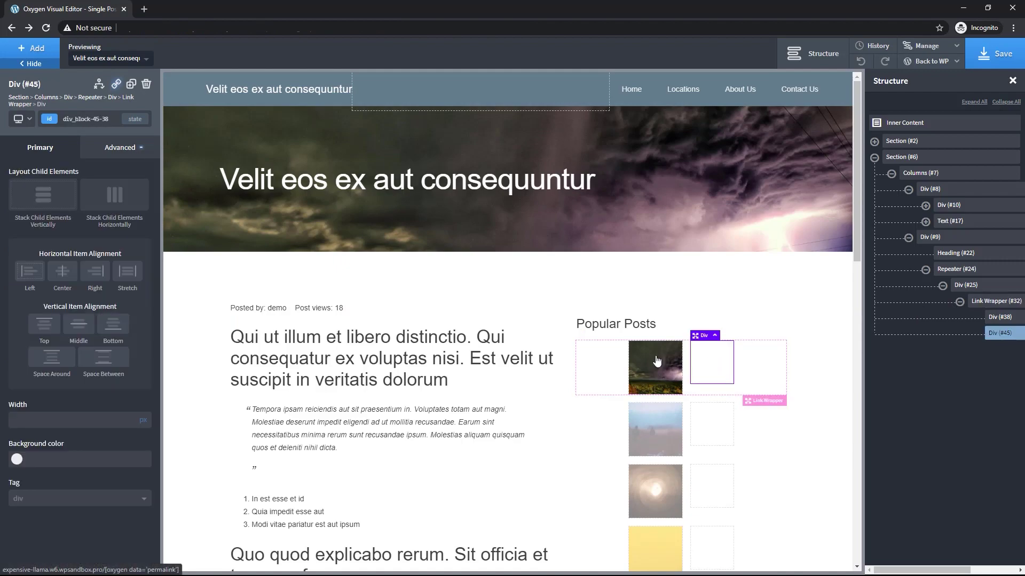
{"action": "left_click", "coordinate": [17, 53]}
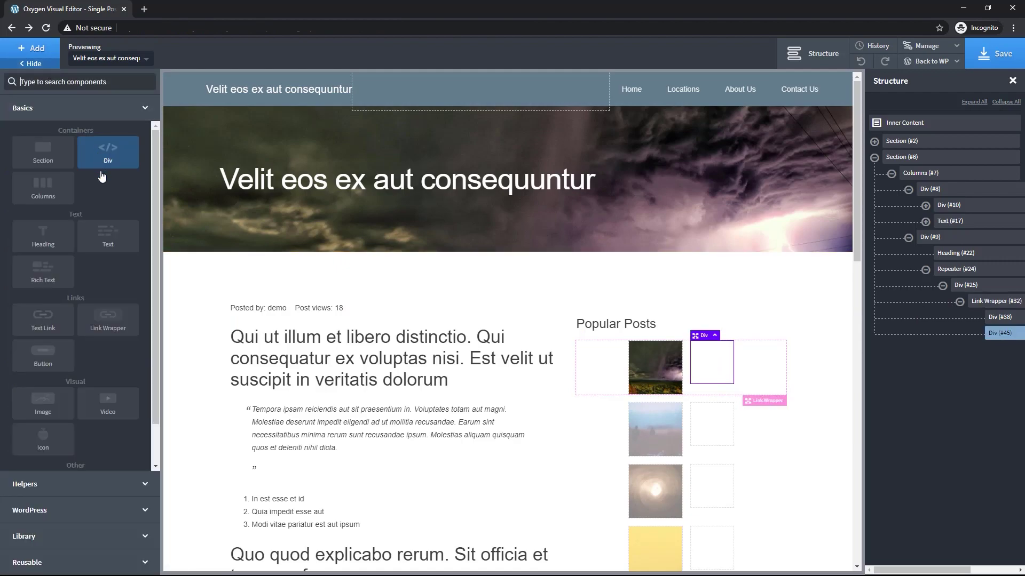
{"action": "left_click", "coordinate": [101, 235]}
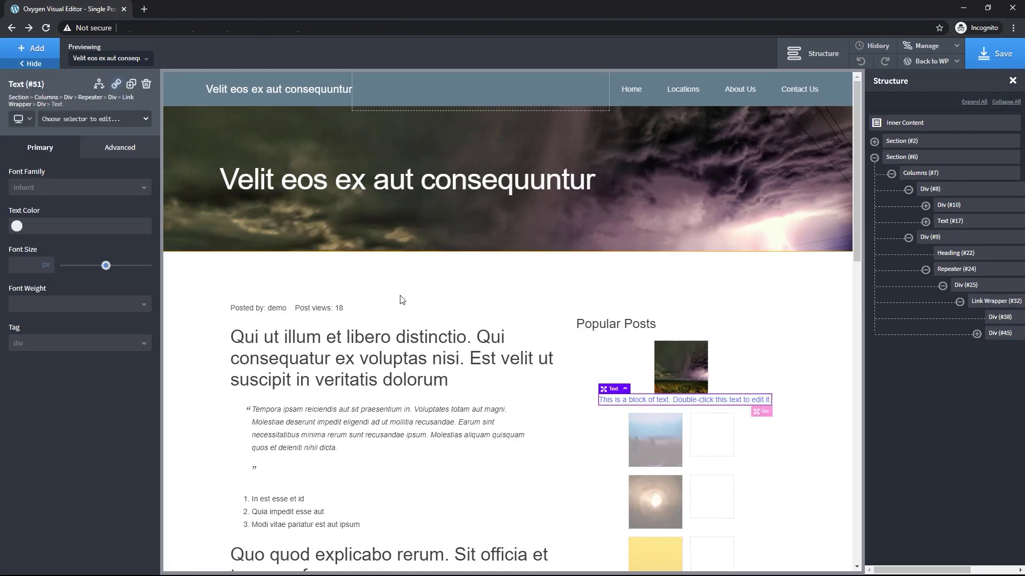
{"action": "double_click", "coordinate": [612, 394]}
{"action": "left_click", "coordinate": [601, 53]}
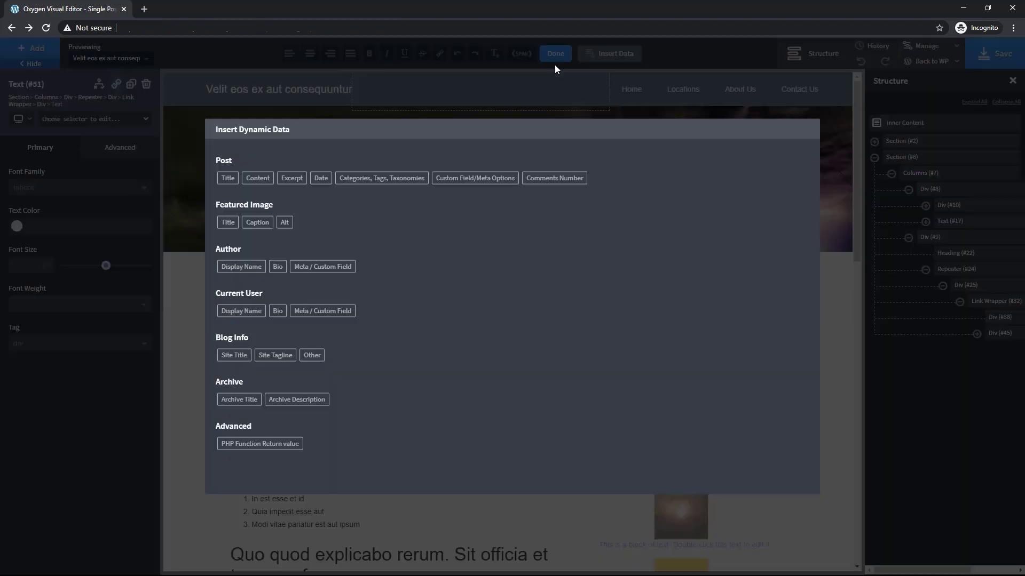
{"action": "left_click", "coordinate": [237, 178]}
{"action": "left_click", "coordinate": [241, 223]}
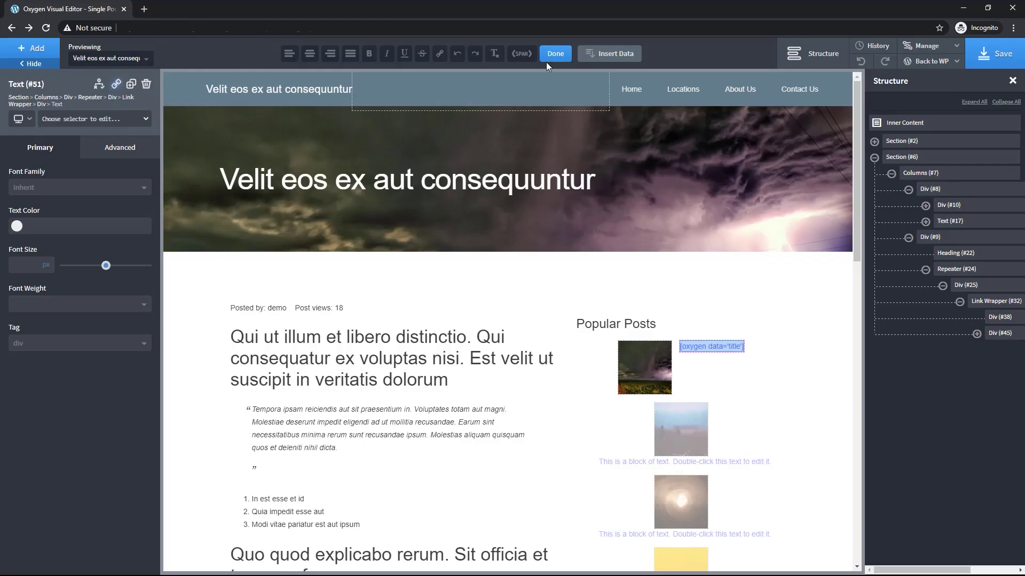
- Add a second text block beneath the title inside the same box
{"action": "left_click", "coordinate": [987, 335]}
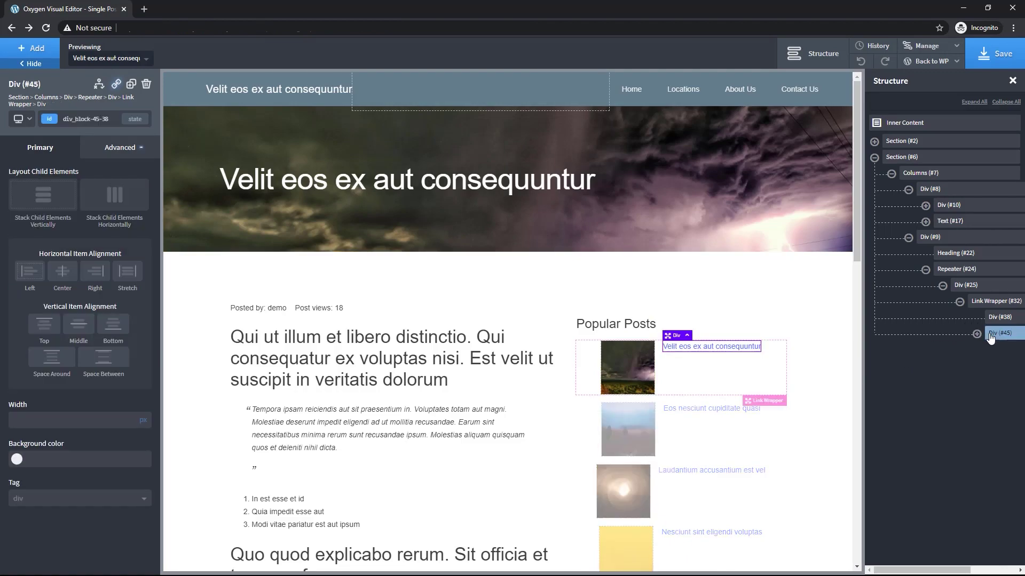
{"action": "left_click", "coordinate": [141, 147]}
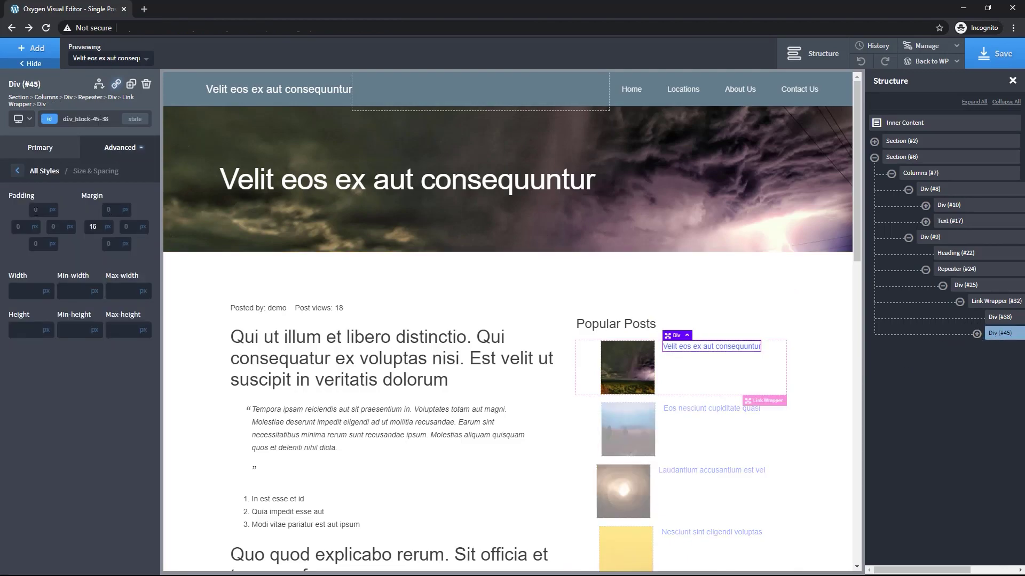
{"action": "left_click", "coordinate": [31, 48]}
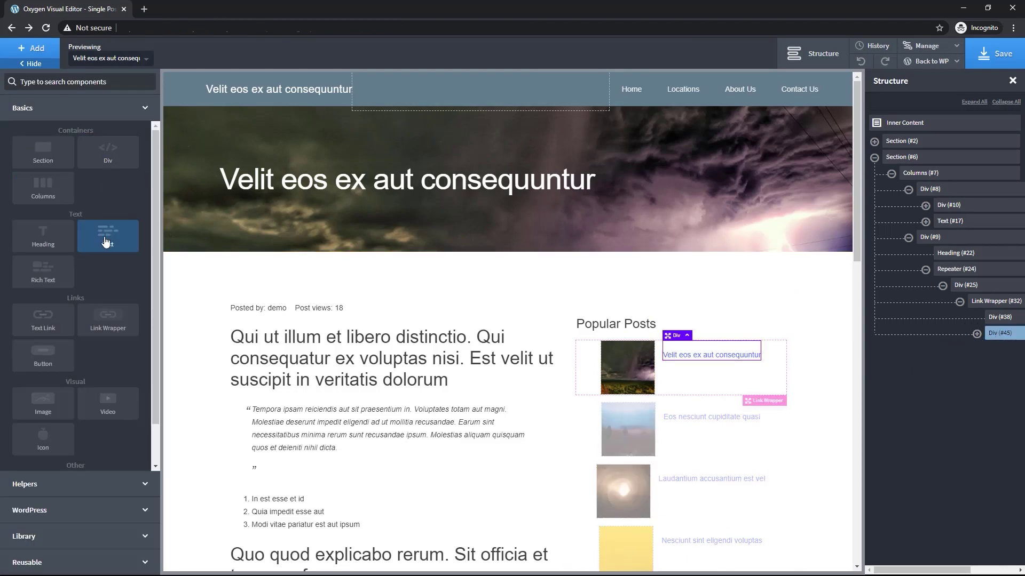
{"action": "left_click", "coordinate": [106, 235]}
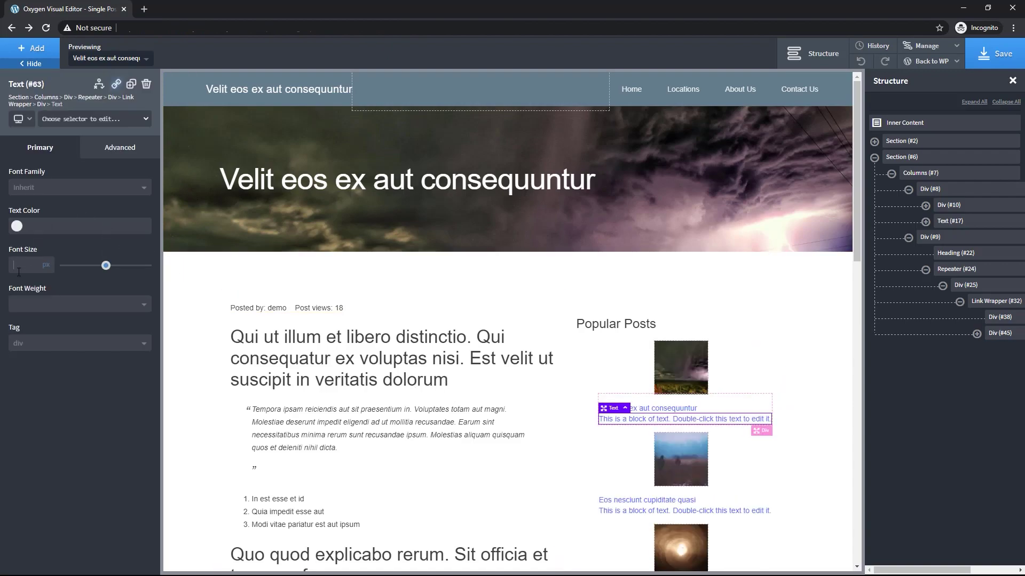
- Make the second text 12 px reading 'Views:' plus the permaslug_post_views_count custom field
{"action": "type", "text": "12"}
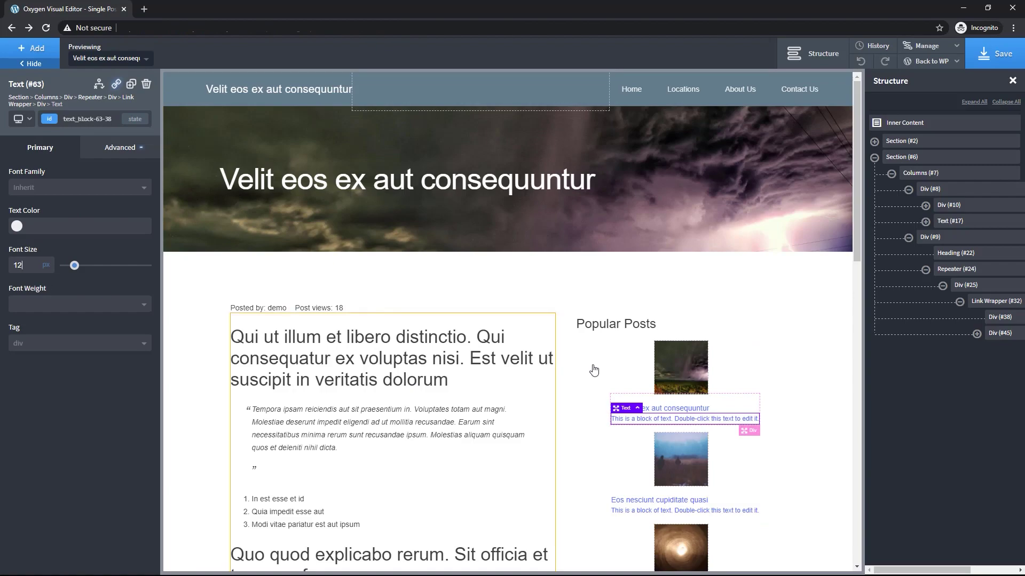
{"action": "double_click", "coordinate": [630, 419]}
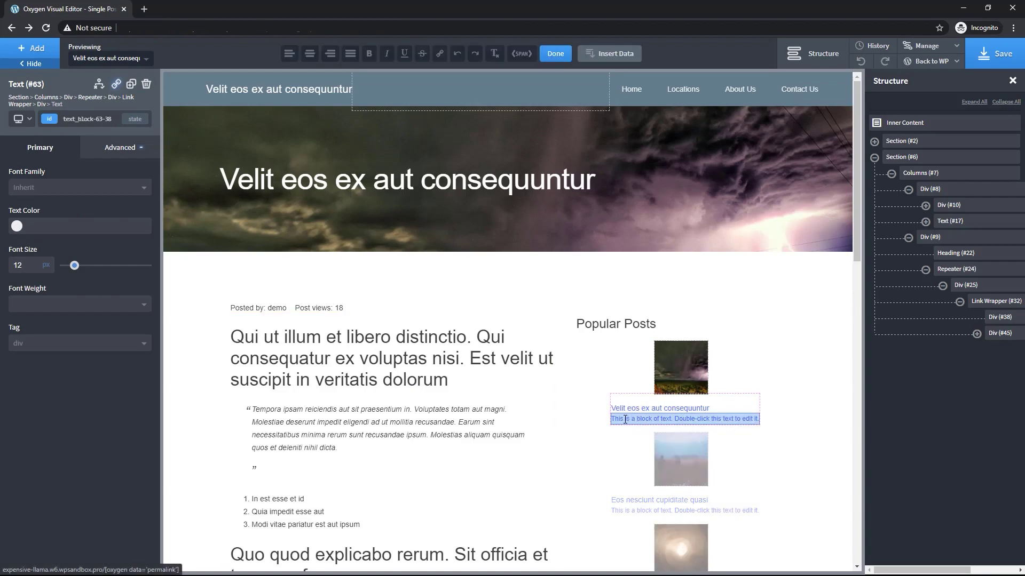
{"action": "type", "text": "Views:"}
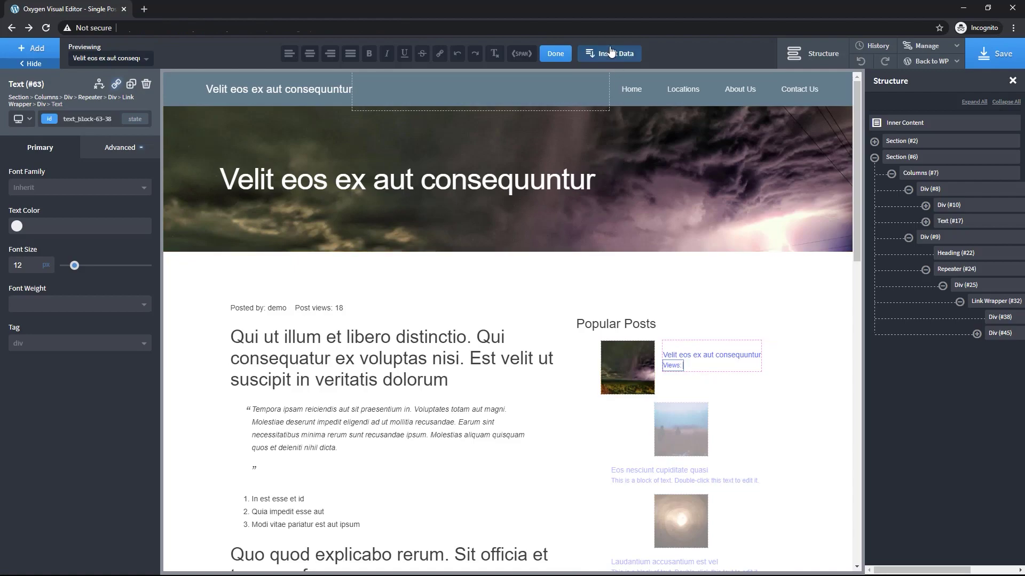
{"action": "left_click", "coordinate": [611, 52]}
{"action": "left_click", "coordinate": [463, 181]}
{"action": "left_click", "coordinate": [327, 213]}
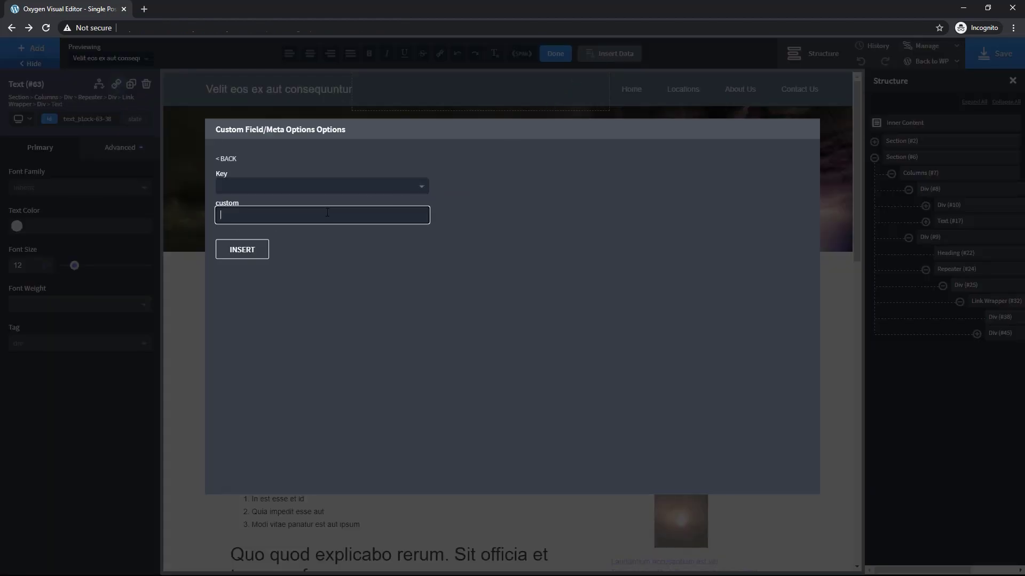
{"action": "type", "text": "permaslug_post_views_count"}
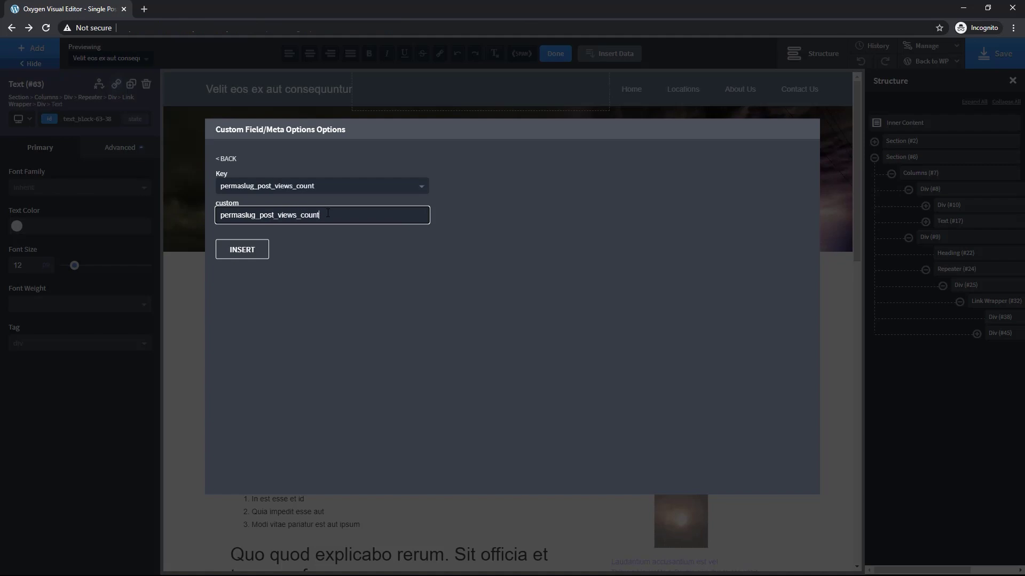
{"action": "left_click", "coordinate": [243, 250]}
{"action": "left_click", "coordinate": [554, 54]}
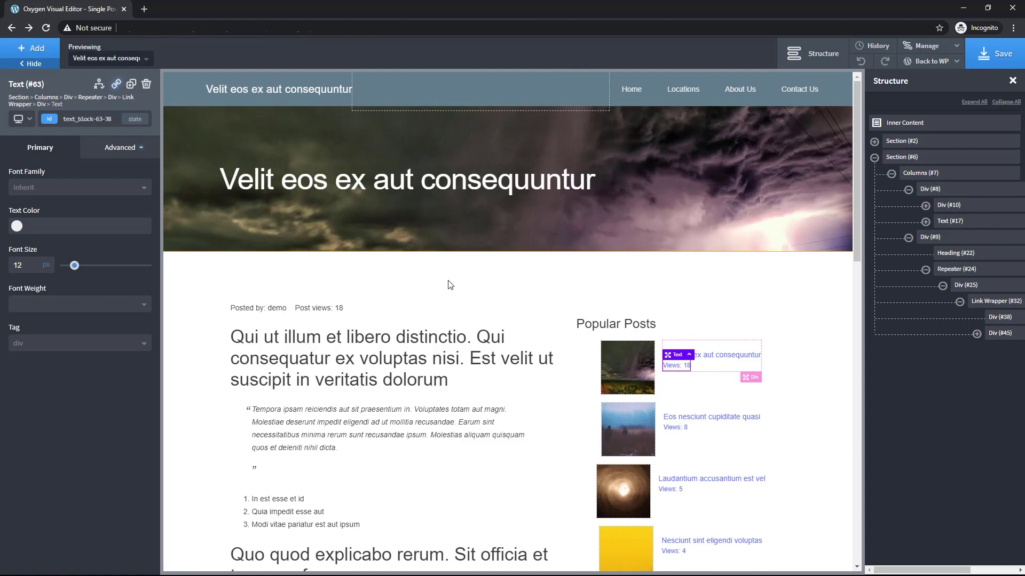
- Set the link wrapper's horizontal item alignment to Left
{"action": "left_click", "coordinate": [984, 301]}
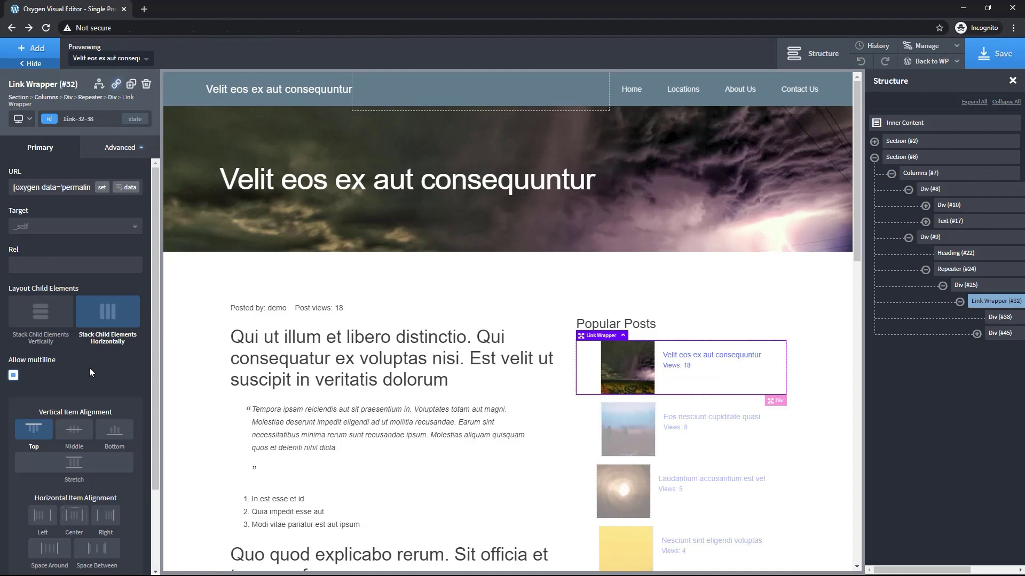
{"action": "scroll", "coordinate": [89, 368], "scroll_direction": "down", "scroll_amount": 2}
{"action": "left_click", "coordinate": [43, 414]}
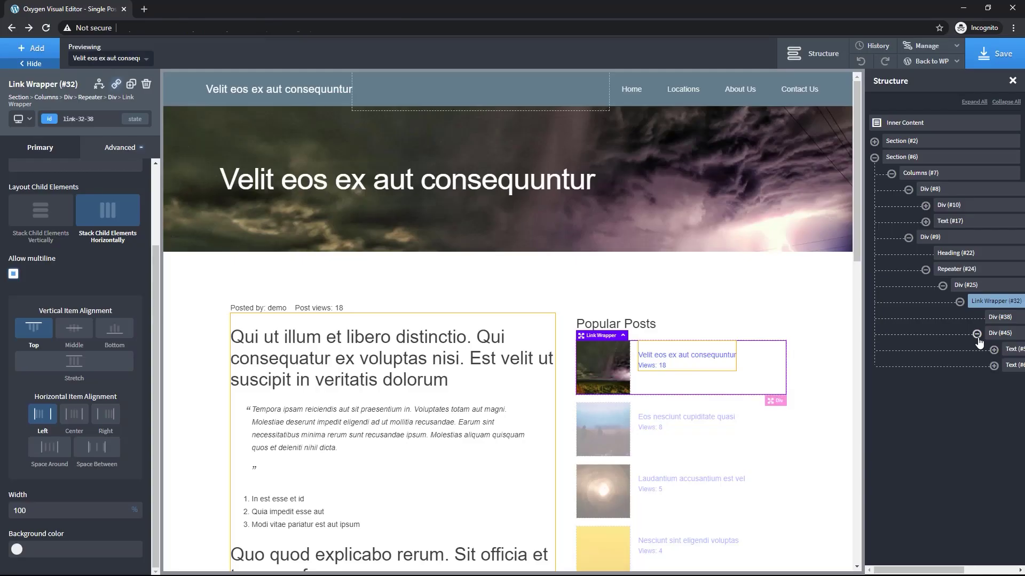
- Color the title and views text blocks with core Heading Dark
{"action": "left_click", "coordinate": [1010, 349]}
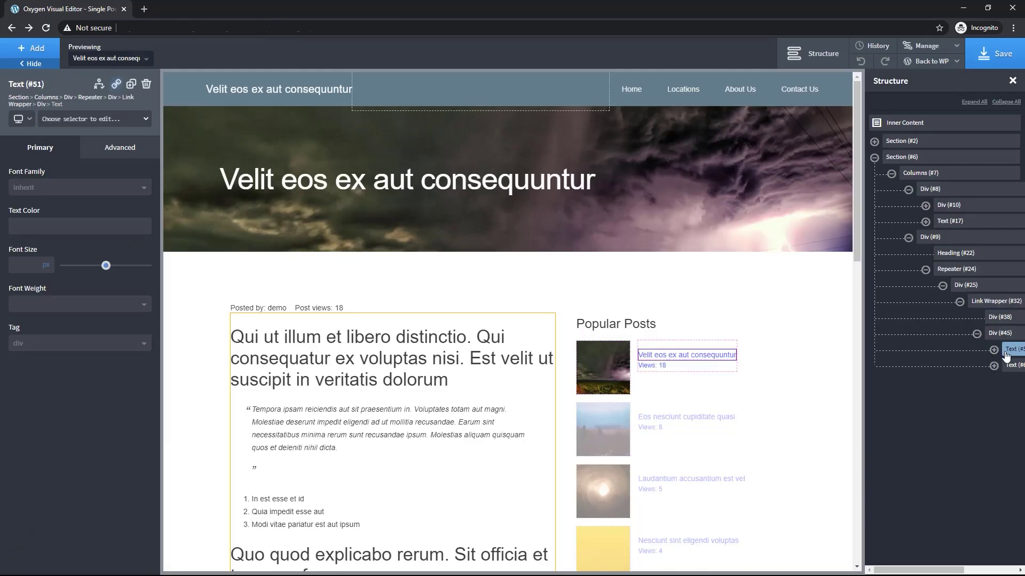
{"action": "left_click", "coordinate": [17, 226]}
{"action": "left_click", "coordinate": [1010, 365]}
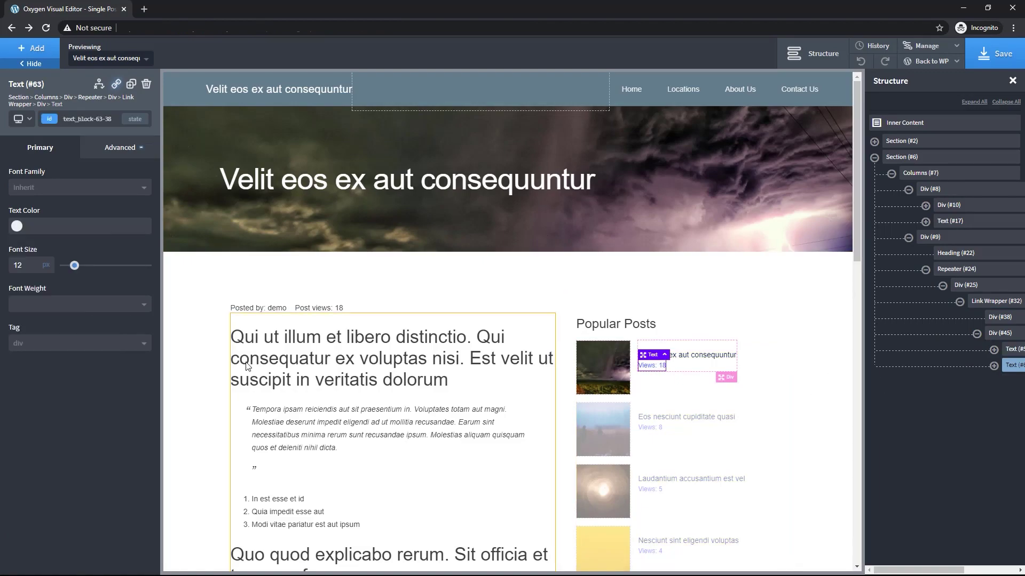
{"action": "left_click", "coordinate": [16, 226]}
{"action": "left_click", "coordinate": [59, 425]}
- Give the title an 8 px bottom margin and save the template
{"action": "left_click", "coordinate": [1008, 349]}
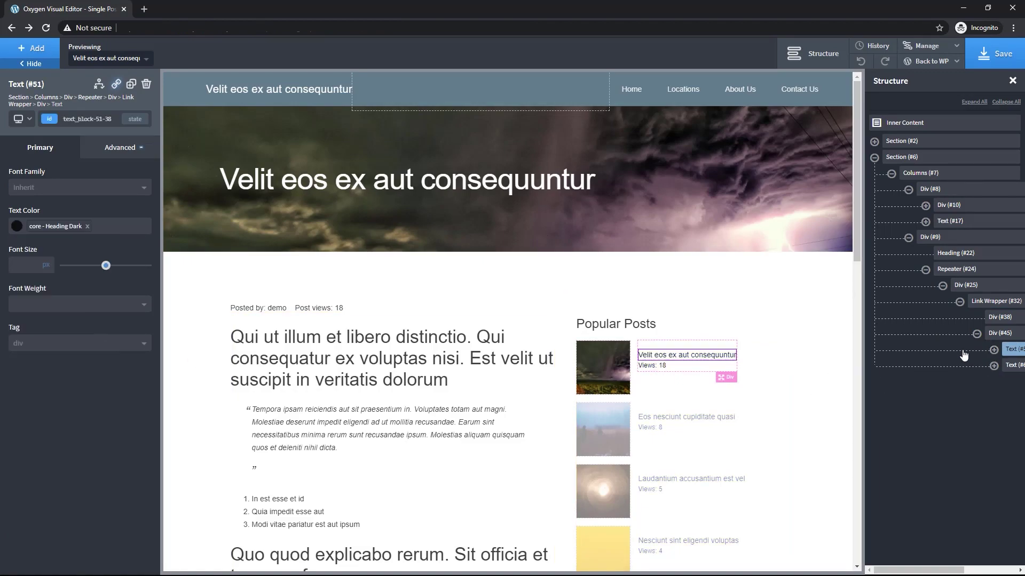
{"action": "left_click", "coordinate": [120, 147]}
{"action": "left_click", "coordinate": [100, 215]}
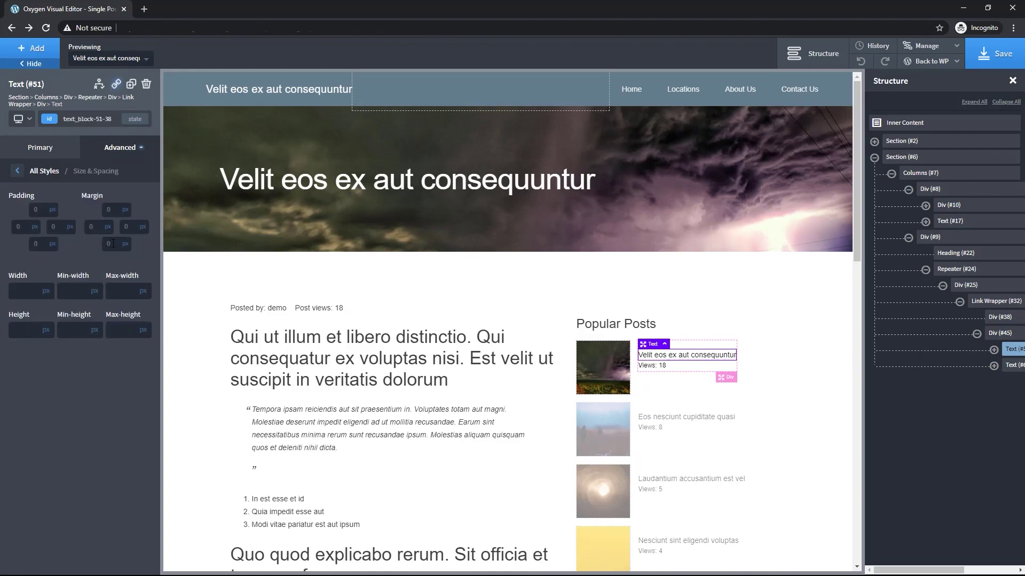
{"action": "type", "text": "8"}
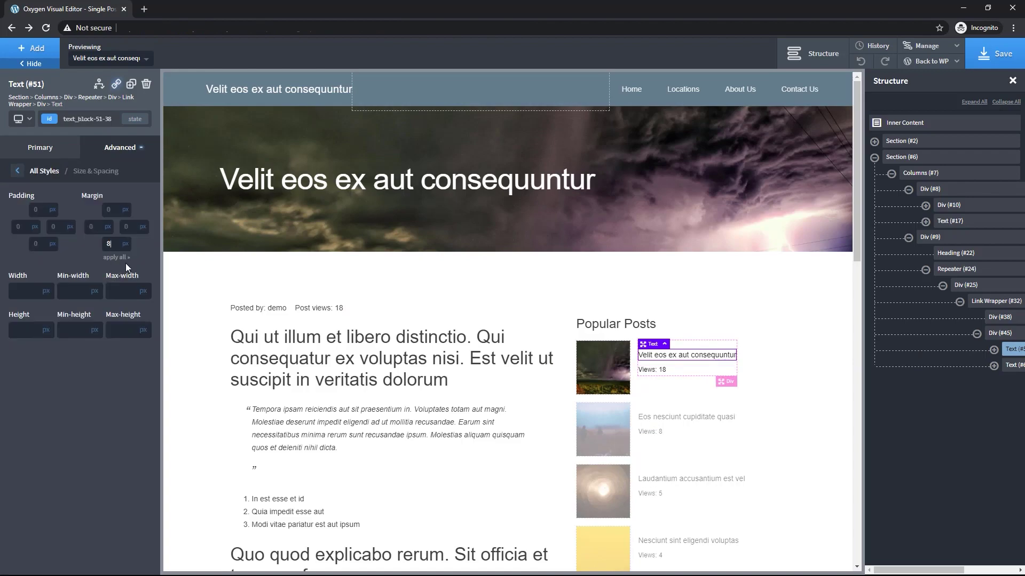
{"action": "left_click", "coordinate": [985, 60]}
- View the live post's Popular Posts sidebar and open 'Eos nesciunt cupiditate quasi'
{"action": "key", "text": "alt+Left"}
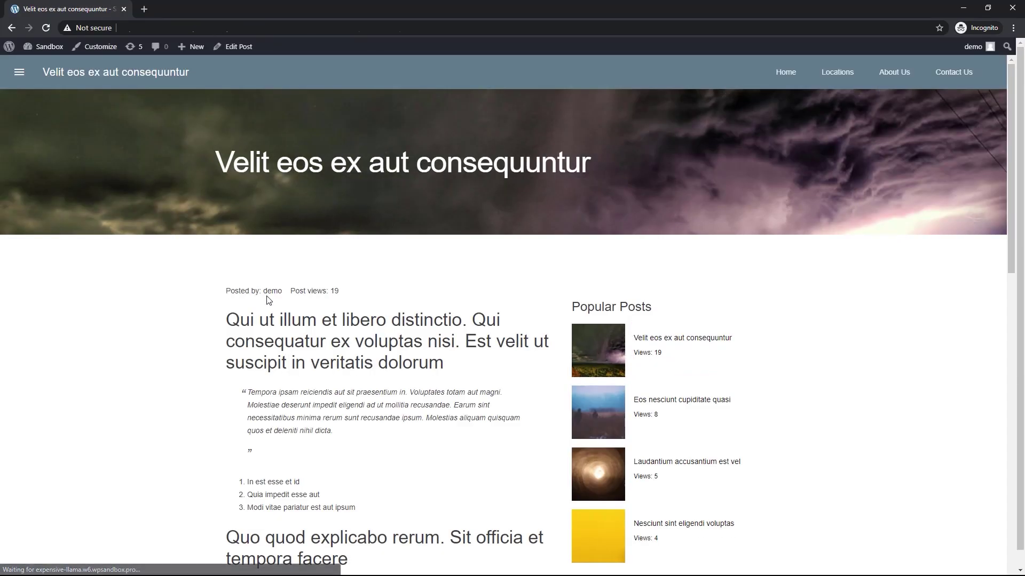
{"action": "scroll", "coordinate": [255, 308], "scroll_direction": "down", "scroll_amount": 2}
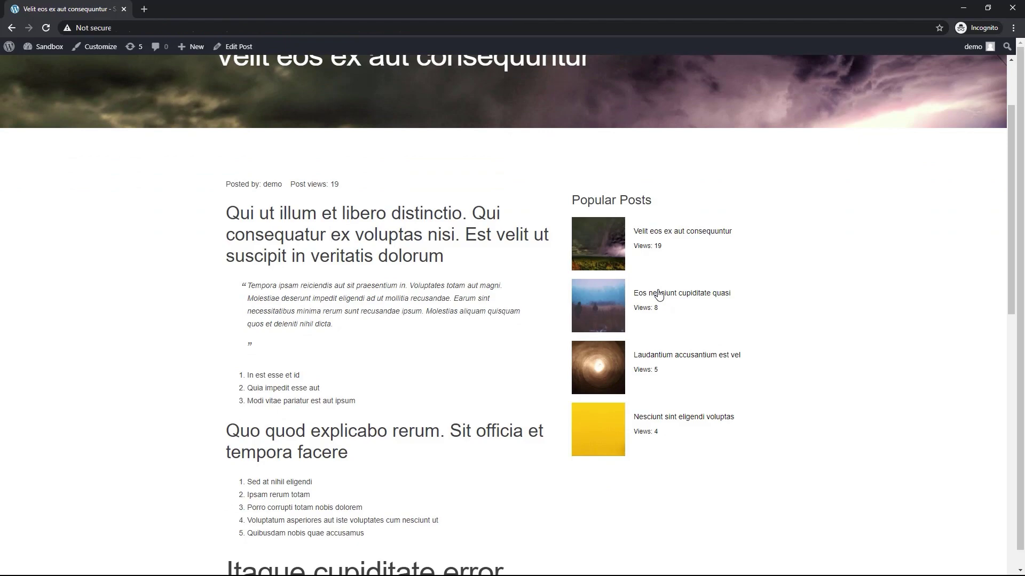
{"action": "left_click", "coordinate": [659, 295]}
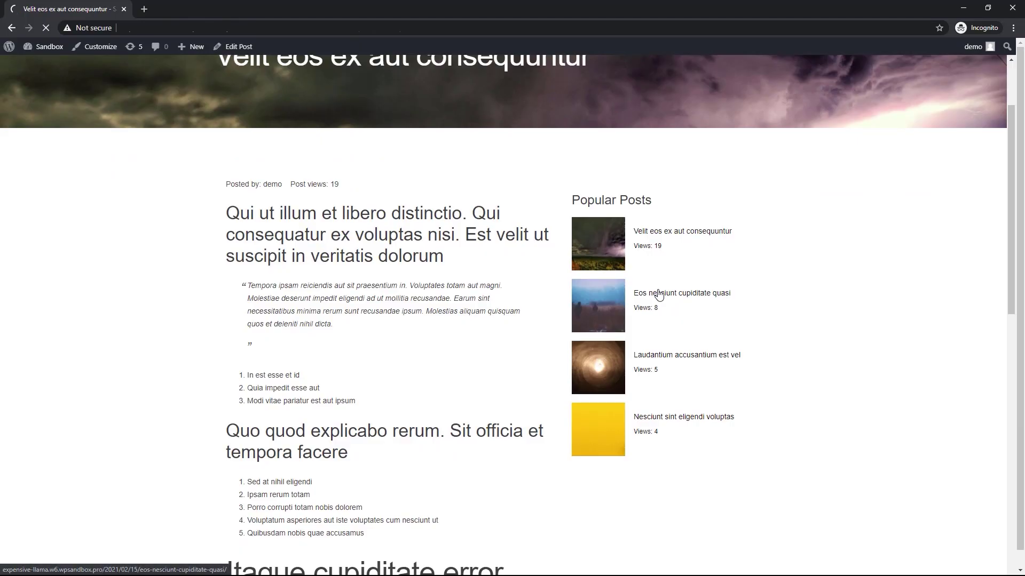
- Scroll the 'Eos nesciunt cupiditate quasi' post to check its view count of 9
{"action": "scroll", "coordinate": [226, 324], "scroll_direction": "down", "scroll_amount": 3}
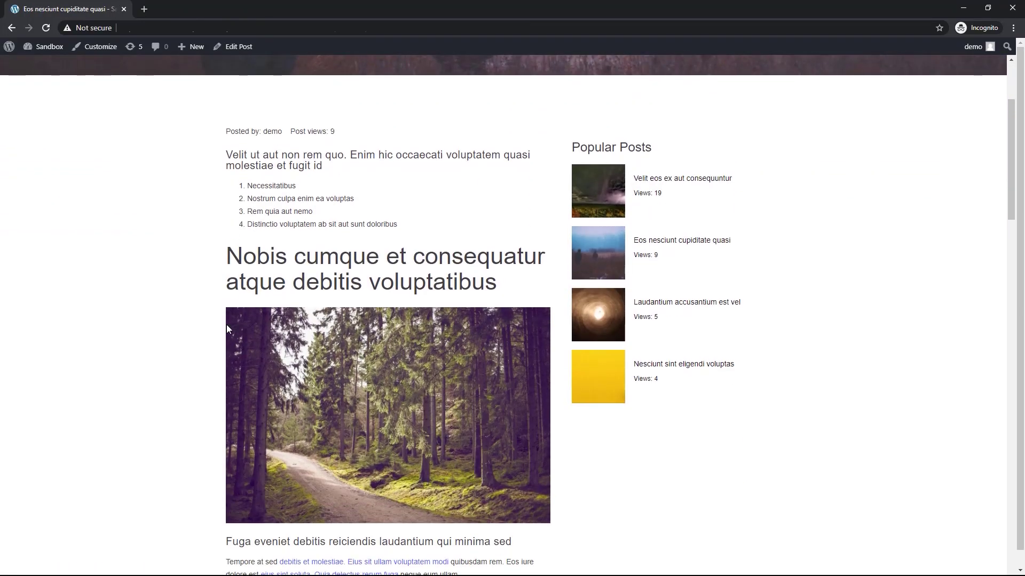
{"action": "scroll", "coordinate": [226, 326], "scroll_direction": "up", "scroll_amount": 3}
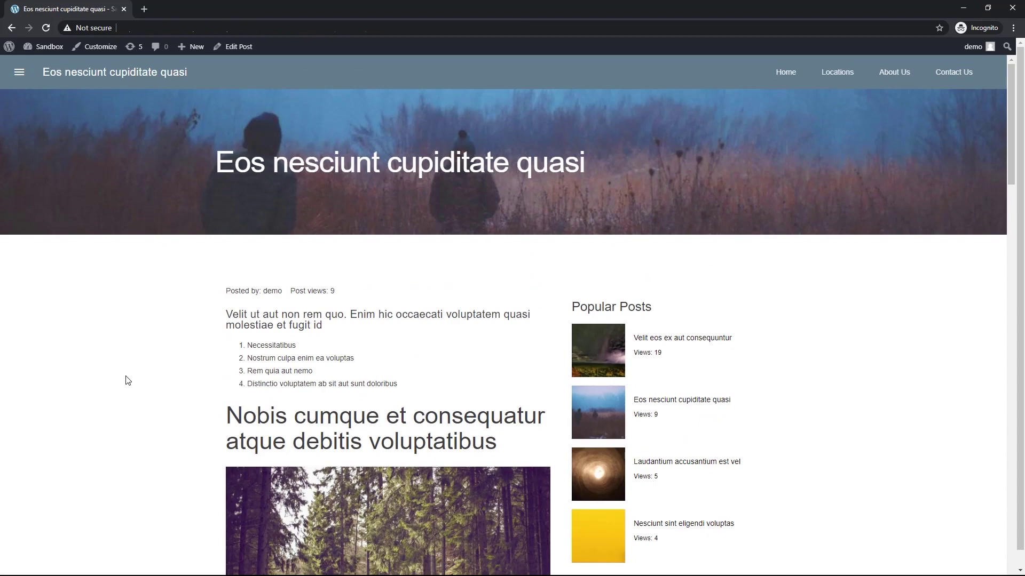